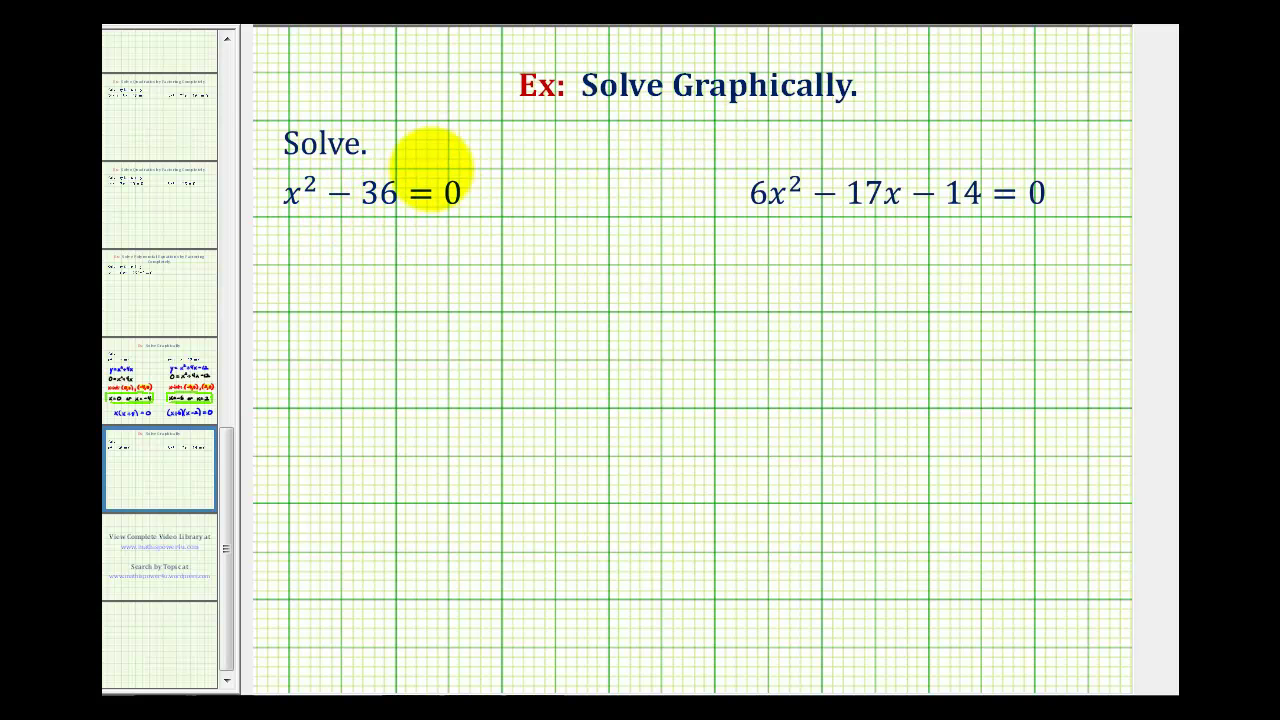
Write y = x² − 36 and 0 = x² − 36 below the first equation, then launch TI-SmartView's Y= editor.
{"action": "mouse_move", "coordinate": [326, 252]}
{"action": "left_mouse_down"}
{"action": "mouse_move", "coordinate": [307, 289]}
{"action": "mouse_move", "coordinate": [307, 265]}
{"action": "mouse_move", "coordinate": [353, 253]}
{"action": "mouse_move", "coordinate": [487, 255]}
{"action": "left_mouse_up"}
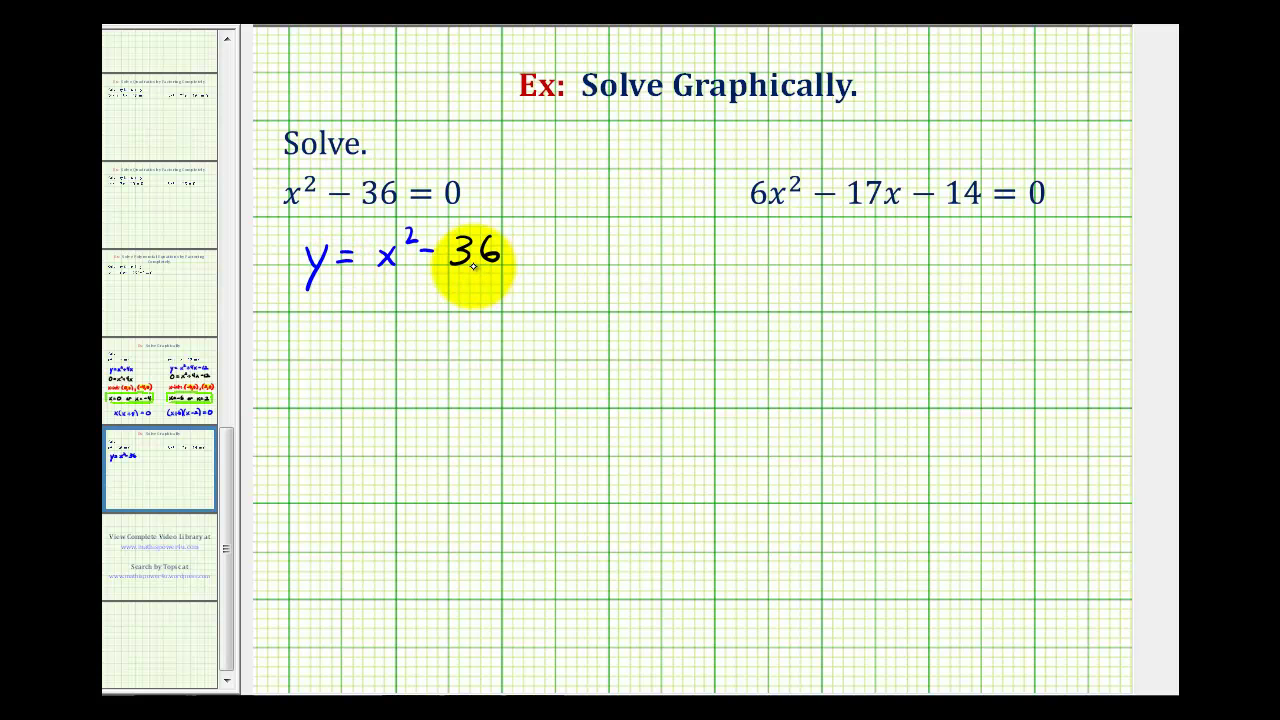
{"action": "mouse_move", "coordinate": [313, 316]}
{"action": "left_mouse_down"}
{"action": "mouse_move", "coordinate": [403, 333]}
{"action": "mouse_move", "coordinate": [442, 311]}
{"action": "mouse_move", "coordinate": [501, 322]}
{"action": "left_mouse_up"}
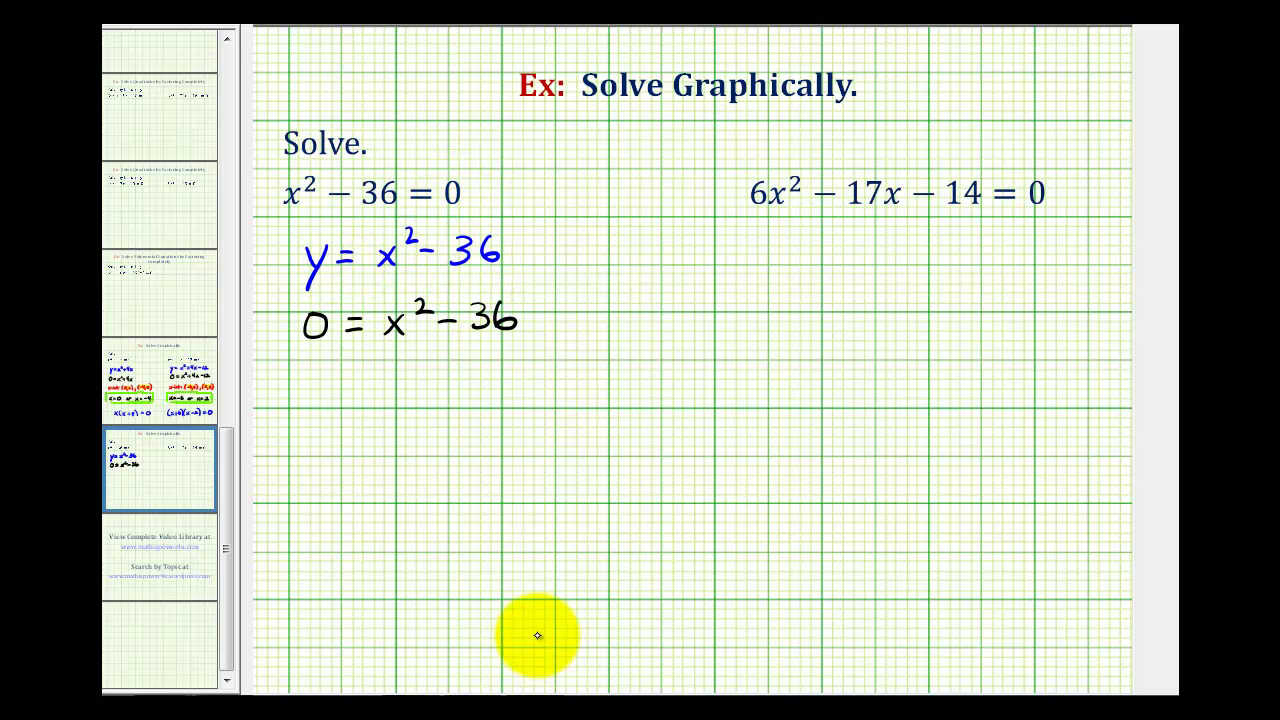
{"action": "left_click", "coordinate": [551, 694]}
{"action": "left_click", "coordinate": [945, 262]}
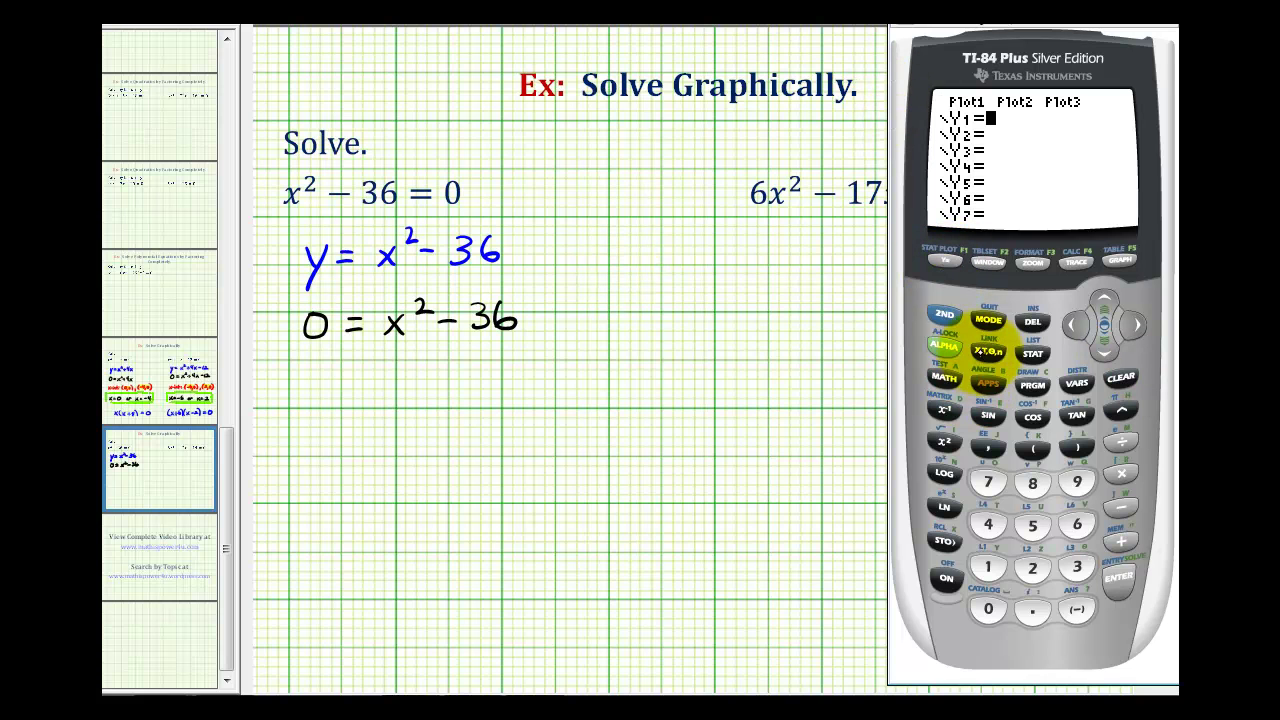
Enter Y1 = X² − 36 in the Y= editor.
{"action": "left_click", "coordinate": [988, 350]}
{"action": "left_click", "coordinate": [943, 441]}
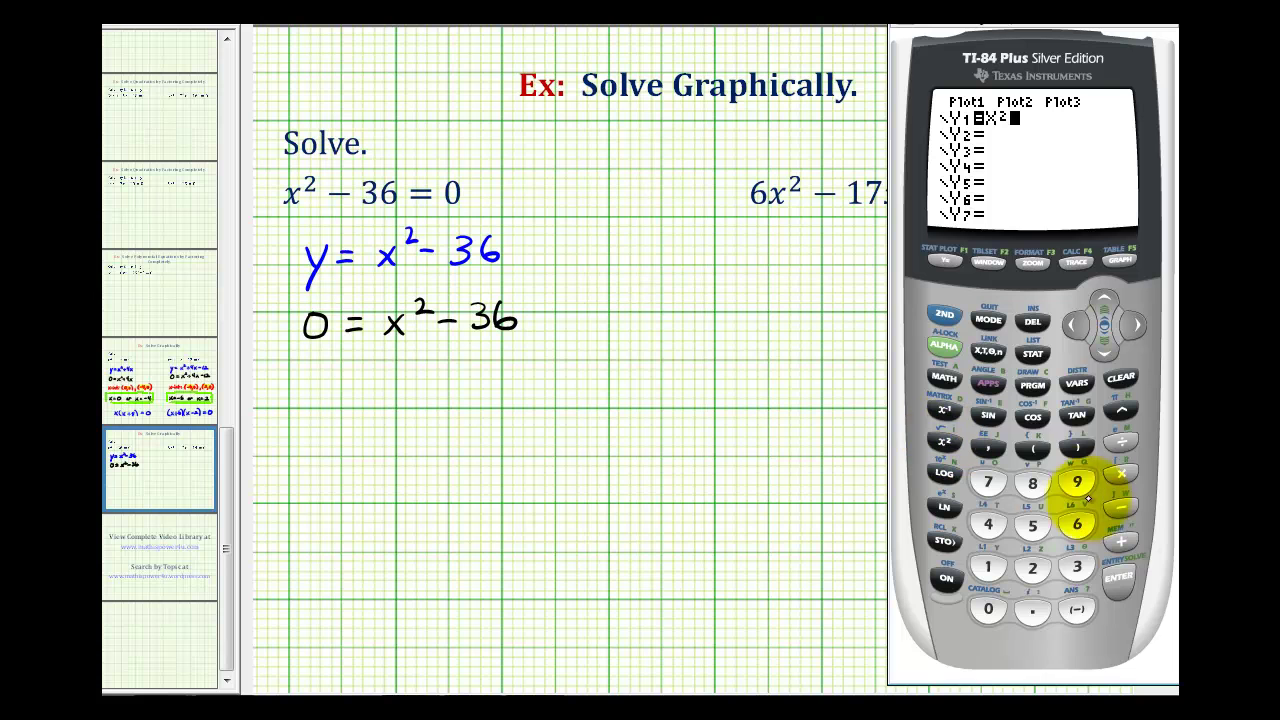
{"action": "left_click", "coordinate": [1121, 507]}
{"action": "left_click", "coordinate": [1077, 565]}
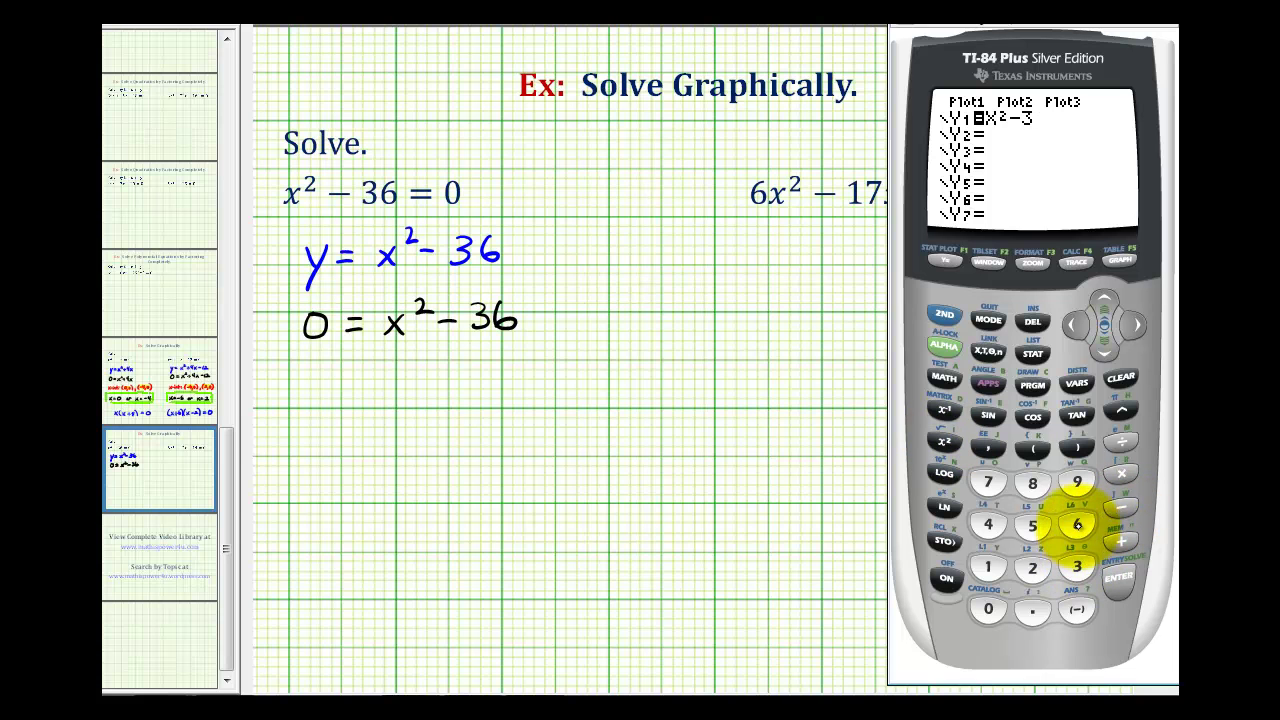
{"action": "left_click", "coordinate": [1077, 524]}
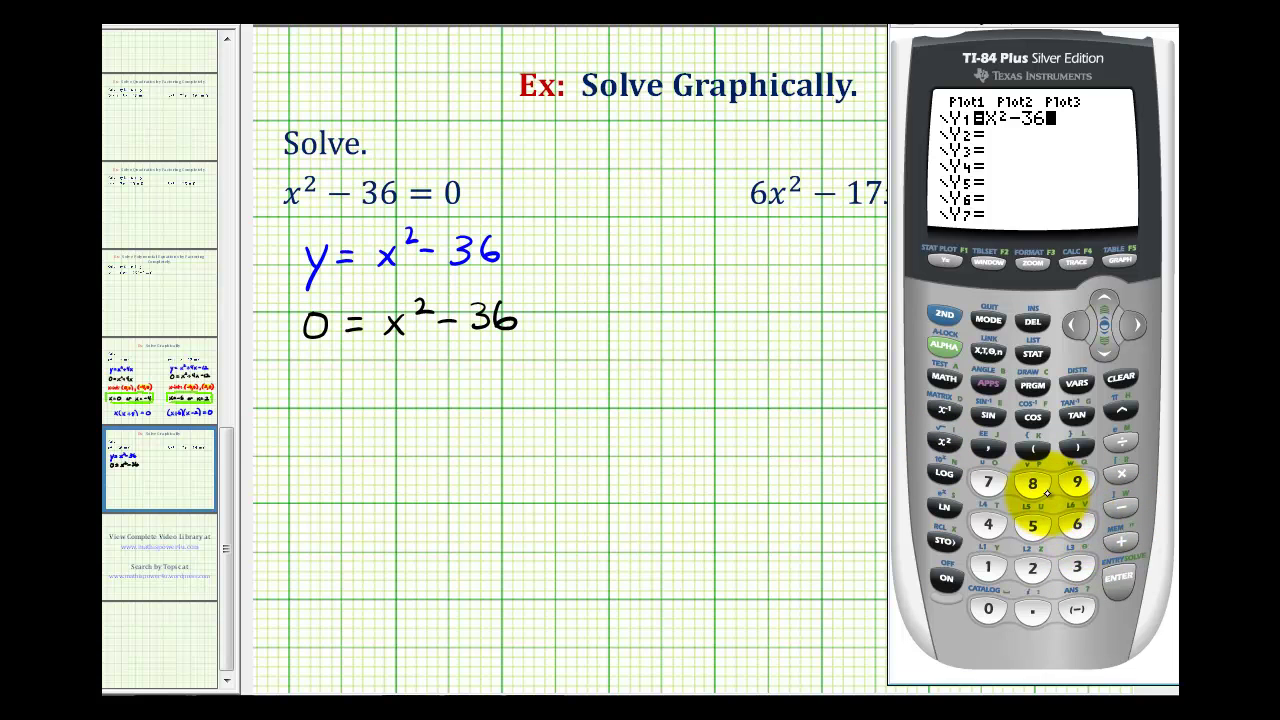
Graph Y1 with 6:ZStandard and bring up the CALCULATE menu.
{"action": "left_click", "coordinate": [1032, 262]}
{"action": "left_click", "coordinate": [1077, 524]}
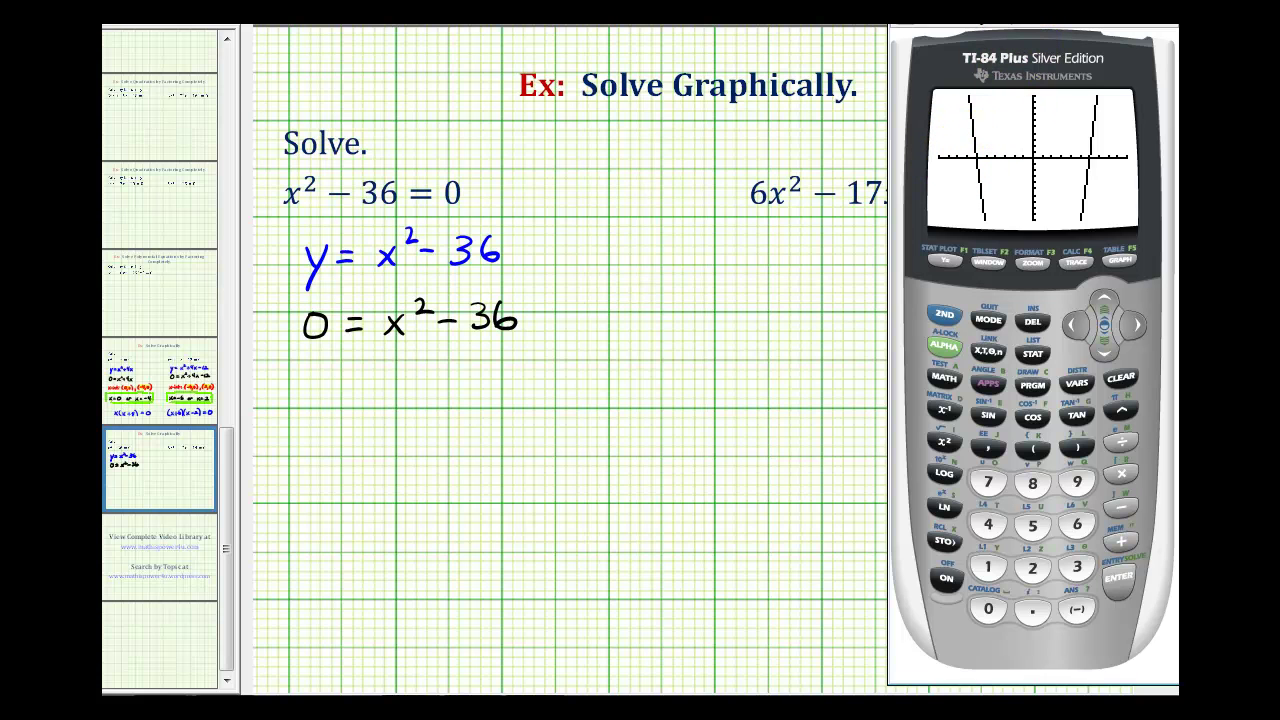
{"action": "left_click", "coordinate": [945, 316]}
{"action": "left_click", "coordinate": [1076, 263]}
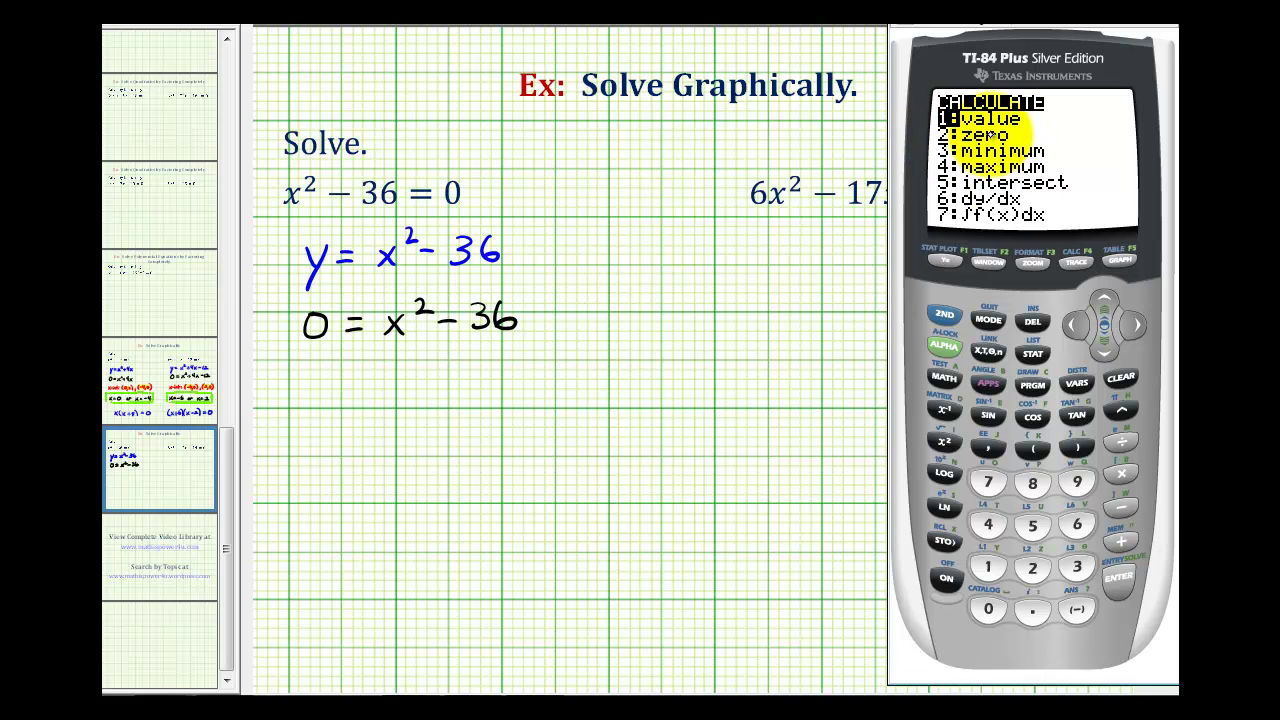
Use 2:zero with left bound, right bound and guess to find the zero at X = −6.
{"action": "left_click", "coordinate": [1033, 568]}
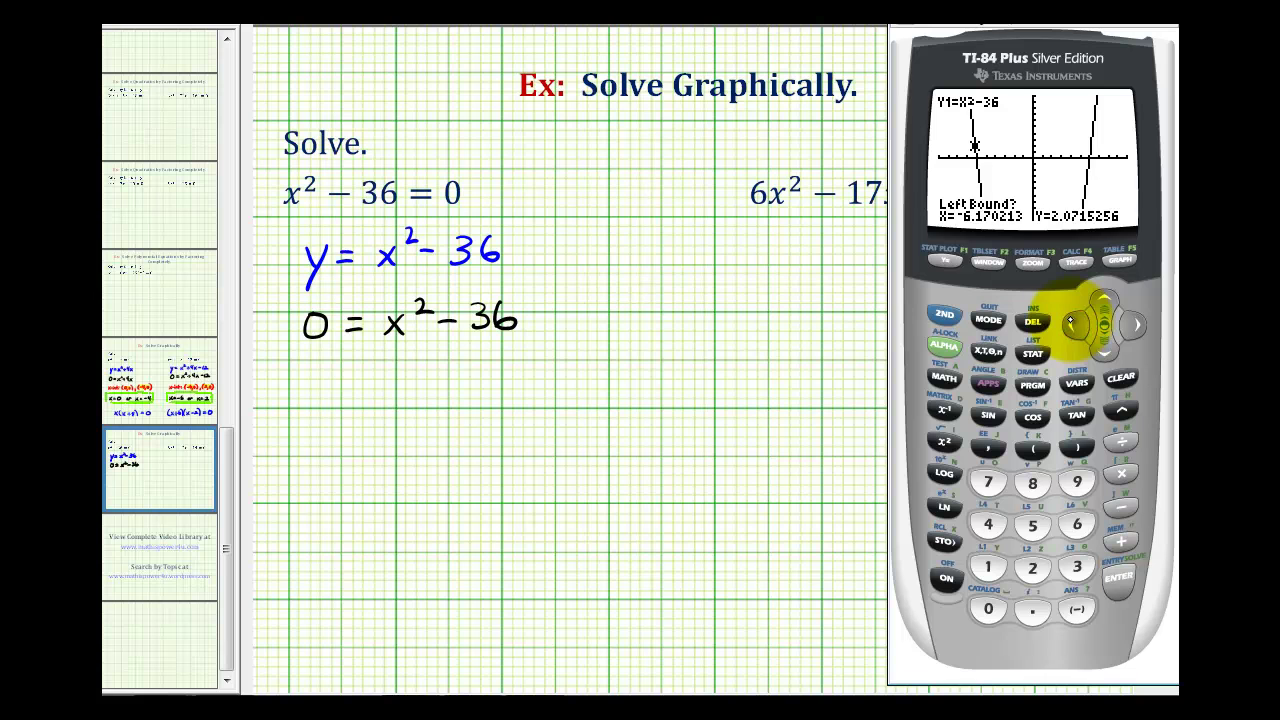
{"action": "left_click", "coordinate": [1118, 580]}
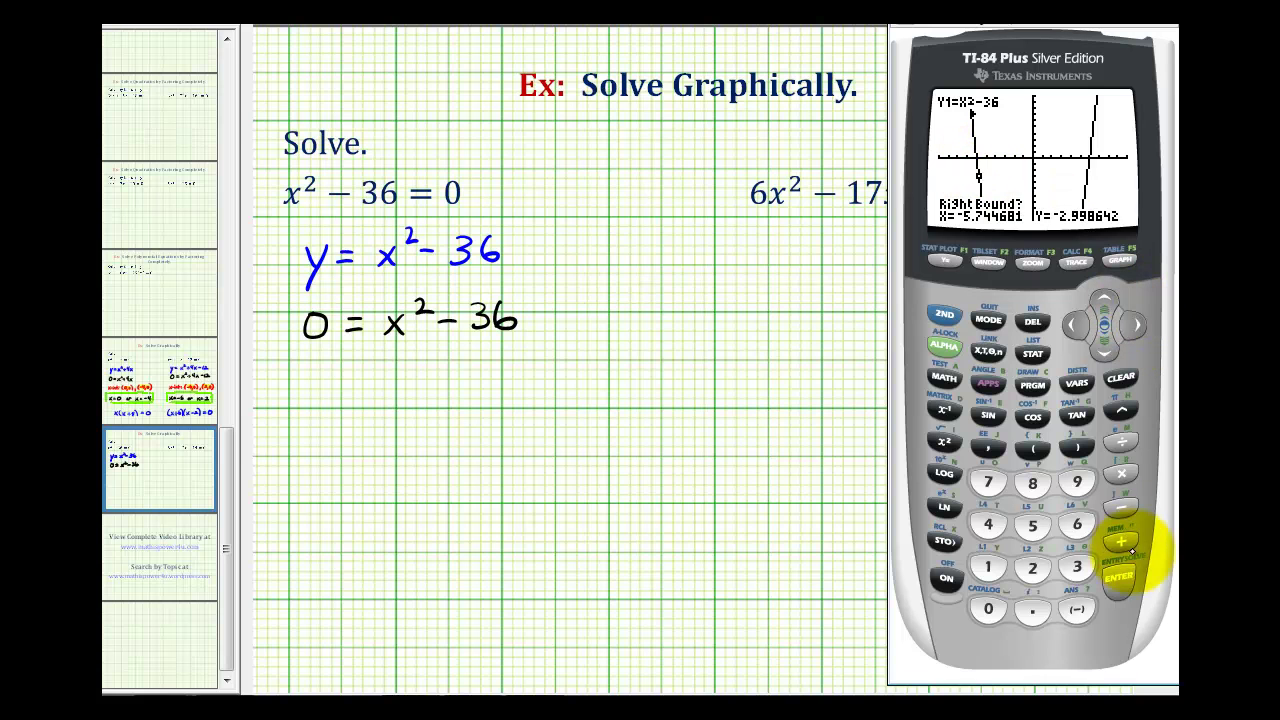
{"action": "left_click", "coordinate": [1118, 578]}
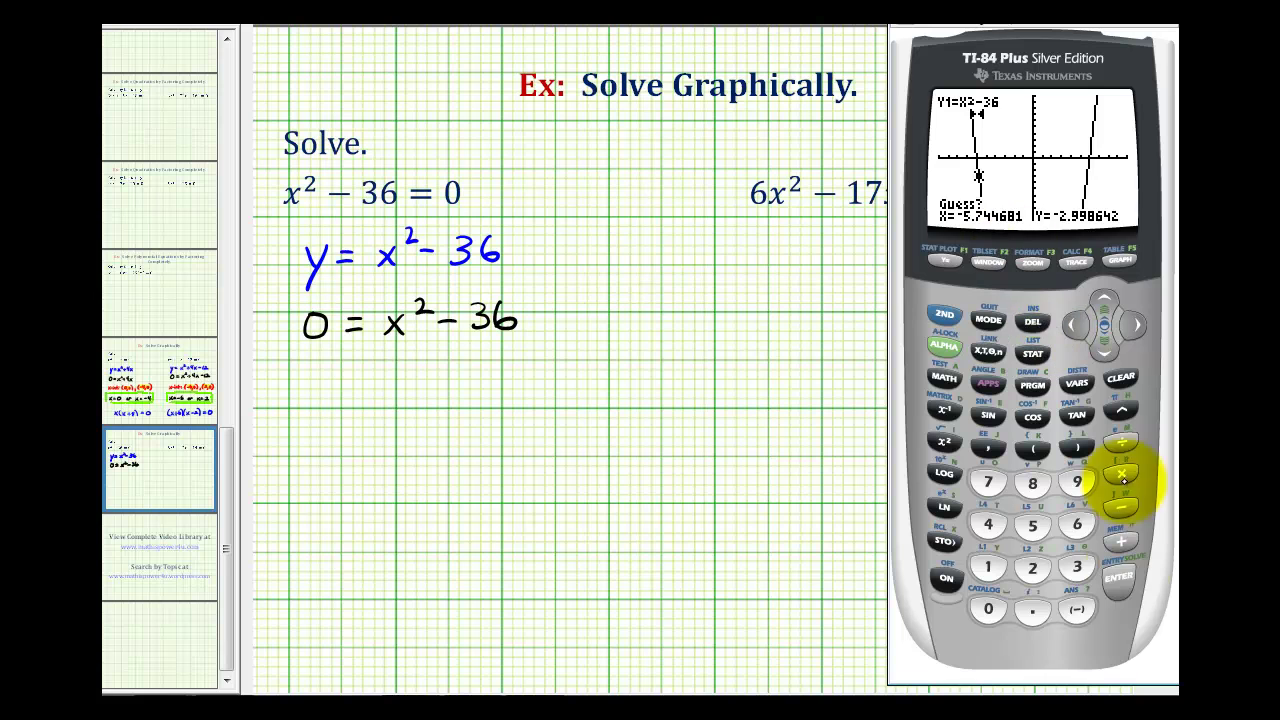
{"action": "left_click", "coordinate": [1118, 578]}
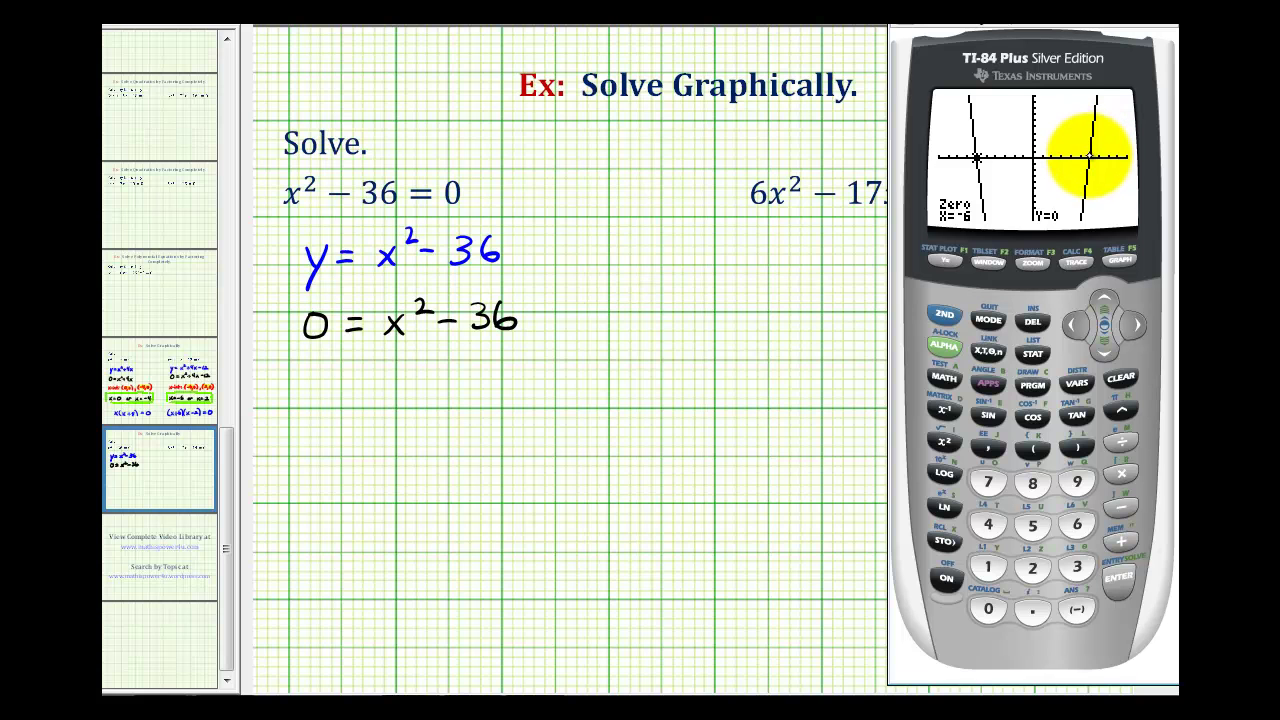
Back on the page, write the x-intercepts (−6,0) and (6,0) in red and highlight them yellow.
{"action": "key", "text": "alt+Tab"}
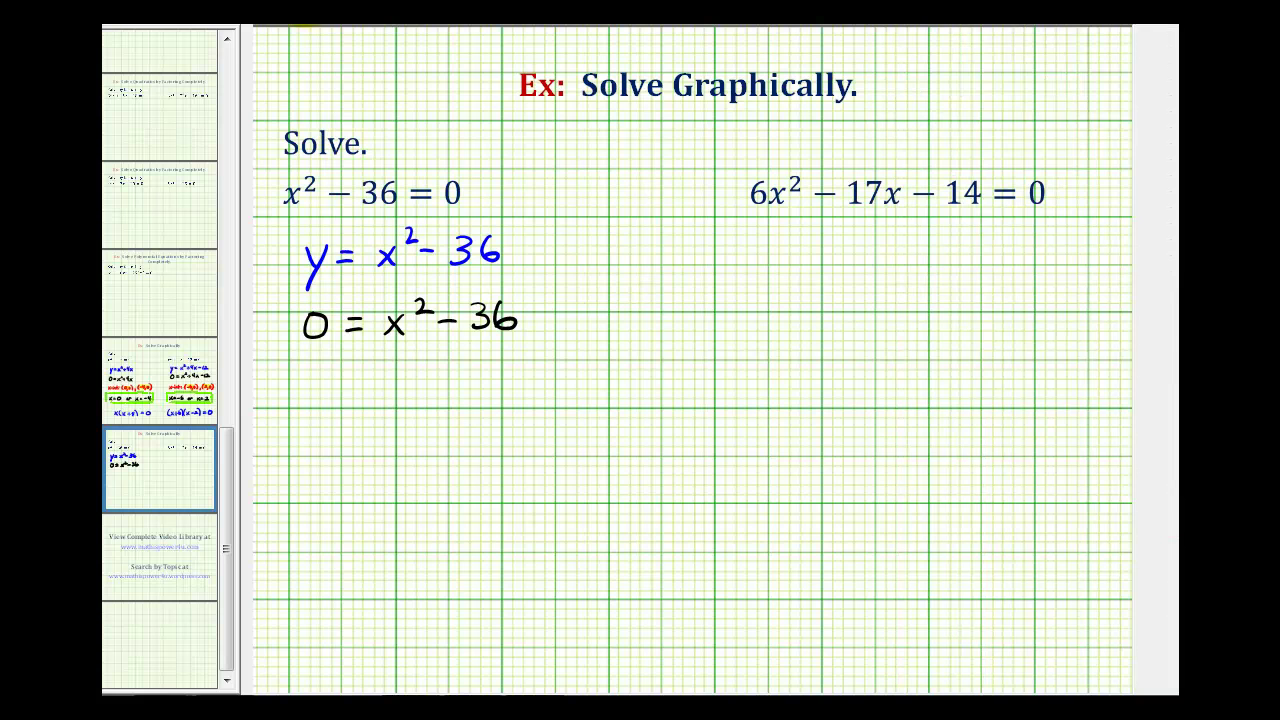
{"action": "mouse_move", "coordinate": [283, 389]}
{"action": "left_mouse_down"}
{"action": "mouse_move", "coordinate": [324, 388]}
{"action": "mouse_move", "coordinate": [347, 406]}
{"action": "mouse_move", "coordinate": [395, 386]}
{"action": "mouse_move", "coordinate": [429, 402]}
{"action": "mouse_move", "coordinate": [453, 391]}
{"action": "mouse_move", "coordinate": [491, 413]}
{"action": "mouse_move", "coordinate": [535, 388]}
{"action": "mouse_move", "coordinate": [528, 402]}
{"action": "mouse_move", "coordinate": [543, 416]}
{"action": "mouse_move", "coordinate": [592, 400]}
{"action": "left_mouse_up"}
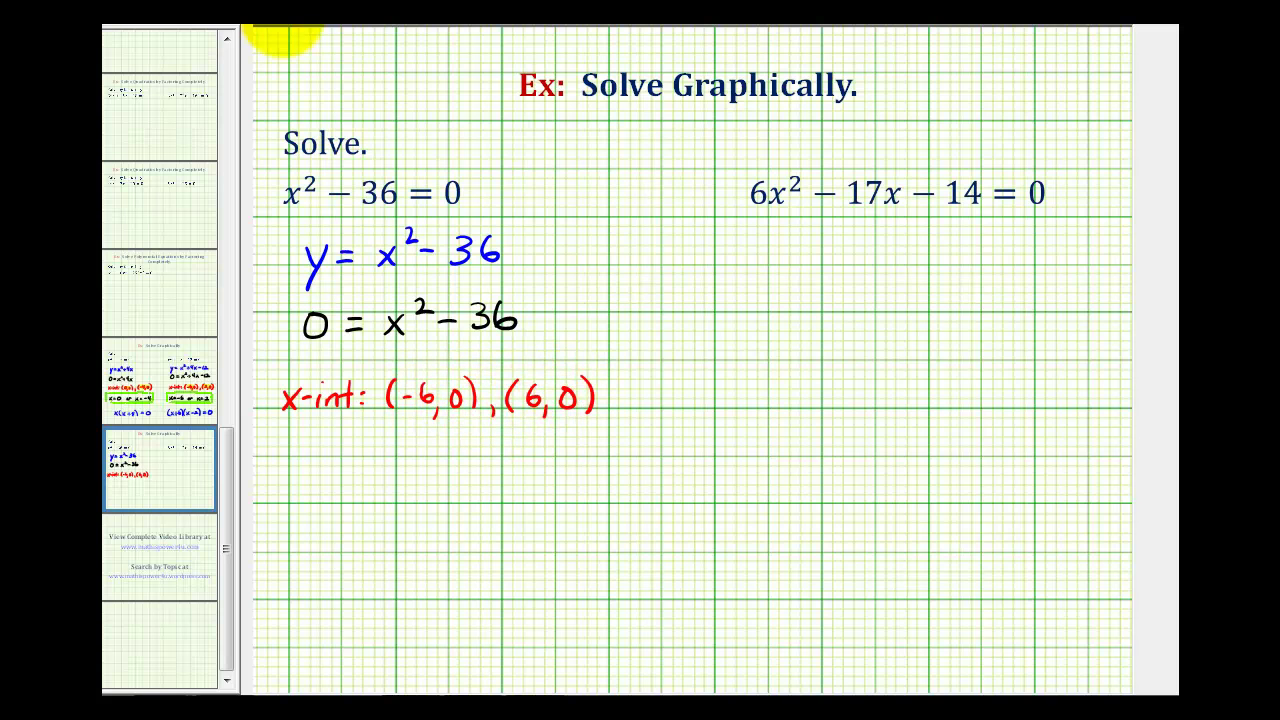
{"action": "mouse_move", "coordinate": [410, 395]}
{"action": "left_mouse_down"}
{"action": "mouse_move", "coordinate": [429, 418]}
{"action": "mouse_move", "coordinate": [430, 400]}
{"action": "left_mouse_up"}
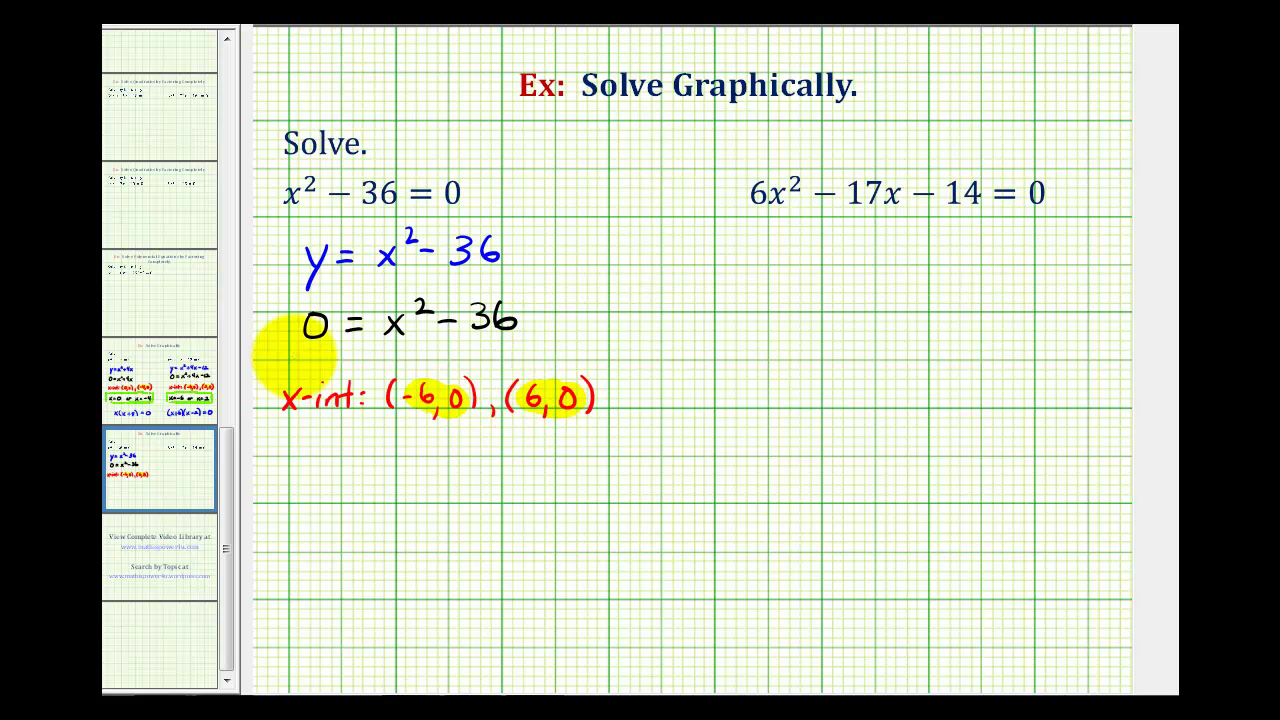
Write x = 6 or x = −6, box it in green, and begin the factored form (x − 6)(.
{"action": "mouse_move", "coordinate": [318, 478]}
{"action": "left_mouse_down"}
{"action": "mouse_move", "coordinate": [371, 480]}
{"action": "mouse_move", "coordinate": [379, 494]}
{"action": "mouse_move", "coordinate": [489, 486]}
{"action": "mouse_move", "coordinate": [484, 501]}
{"action": "mouse_move", "coordinate": [577, 495]}
{"action": "left_mouse_up"}
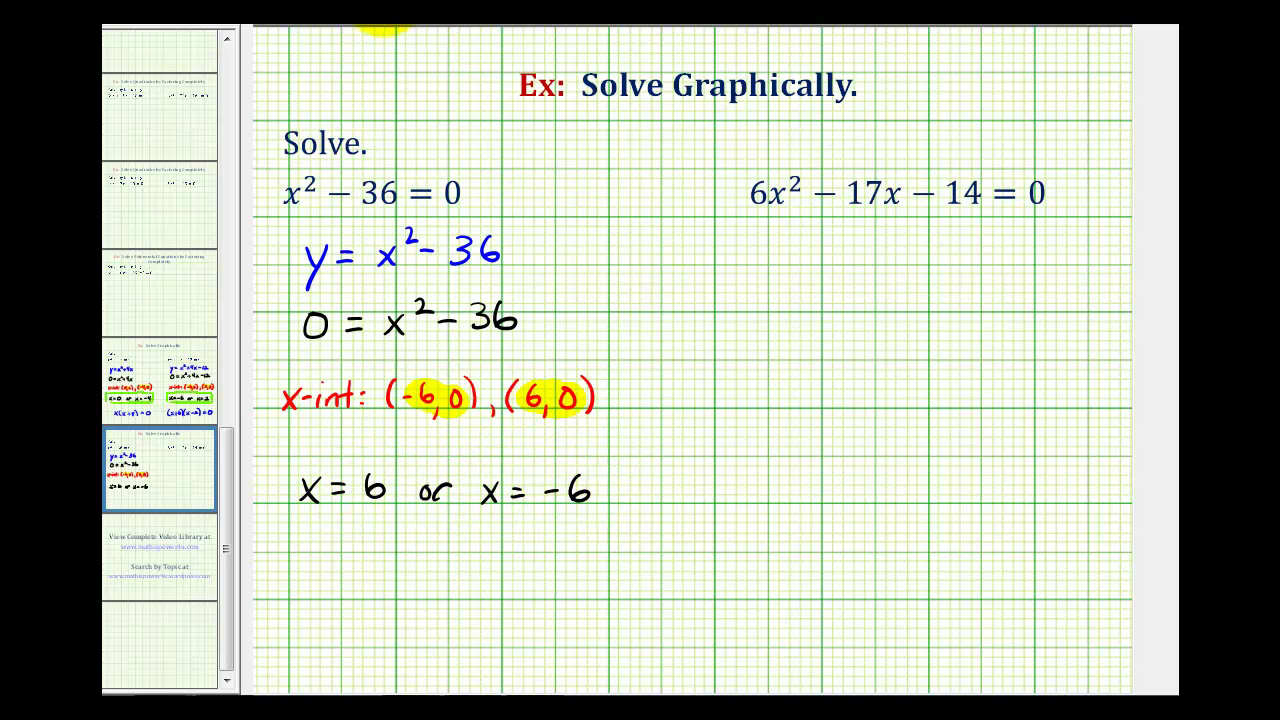
{"action": "mouse_move", "coordinate": [272, 452]}
{"action": "left_mouse_down"}
{"action": "mouse_move", "coordinate": [537, 445]}
{"action": "mouse_move", "coordinate": [592, 448]}
{"action": "mouse_move", "coordinate": [622, 505]}
{"action": "left_mouse_up"}
{"action": "left_click_drag", "start_coordinate": [298, 516], "coordinate": [620, 519]}
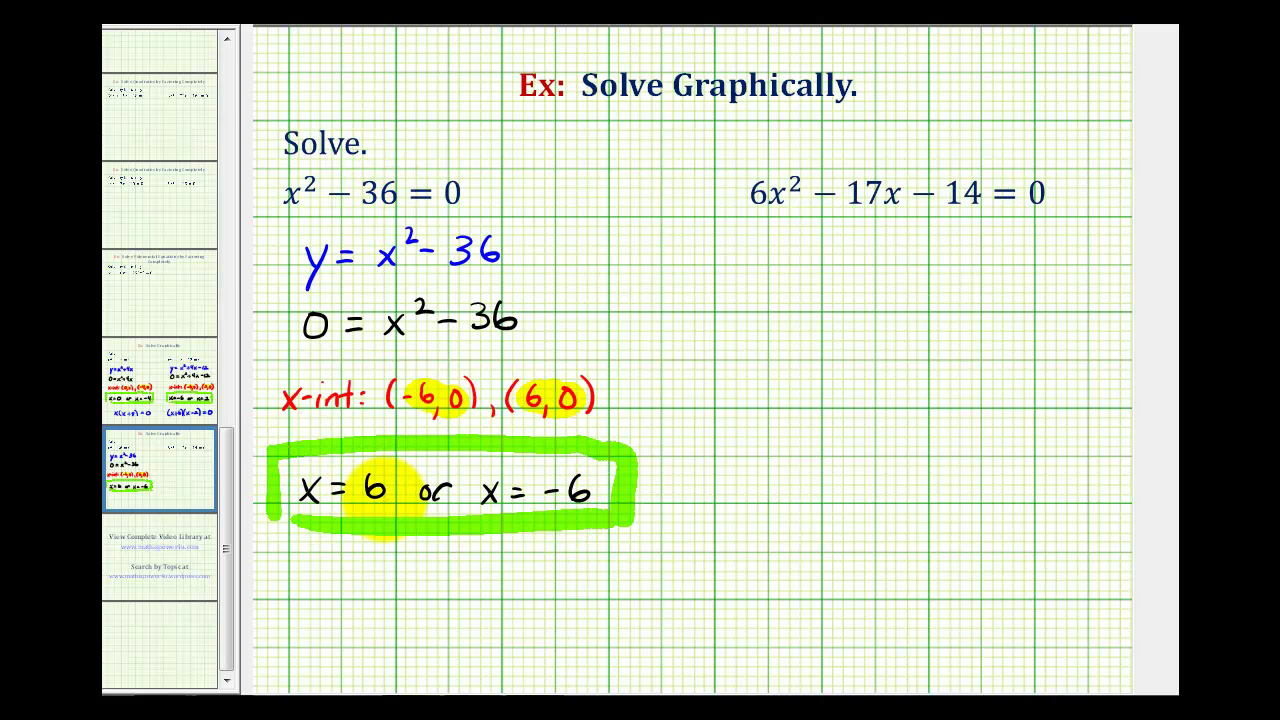
{"action": "mouse_move", "coordinate": [300, 580]}
{"action": "left_mouse_down"}
{"action": "mouse_move", "coordinate": [328, 617]}
{"action": "mouse_move", "coordinate": [377, 601]}
{"action": "mouse_move", "coordinate": [436, 605]}
{"action": "mouse_move", "coordinate": [414, 628]}
{"action": "left_mouse_up"}
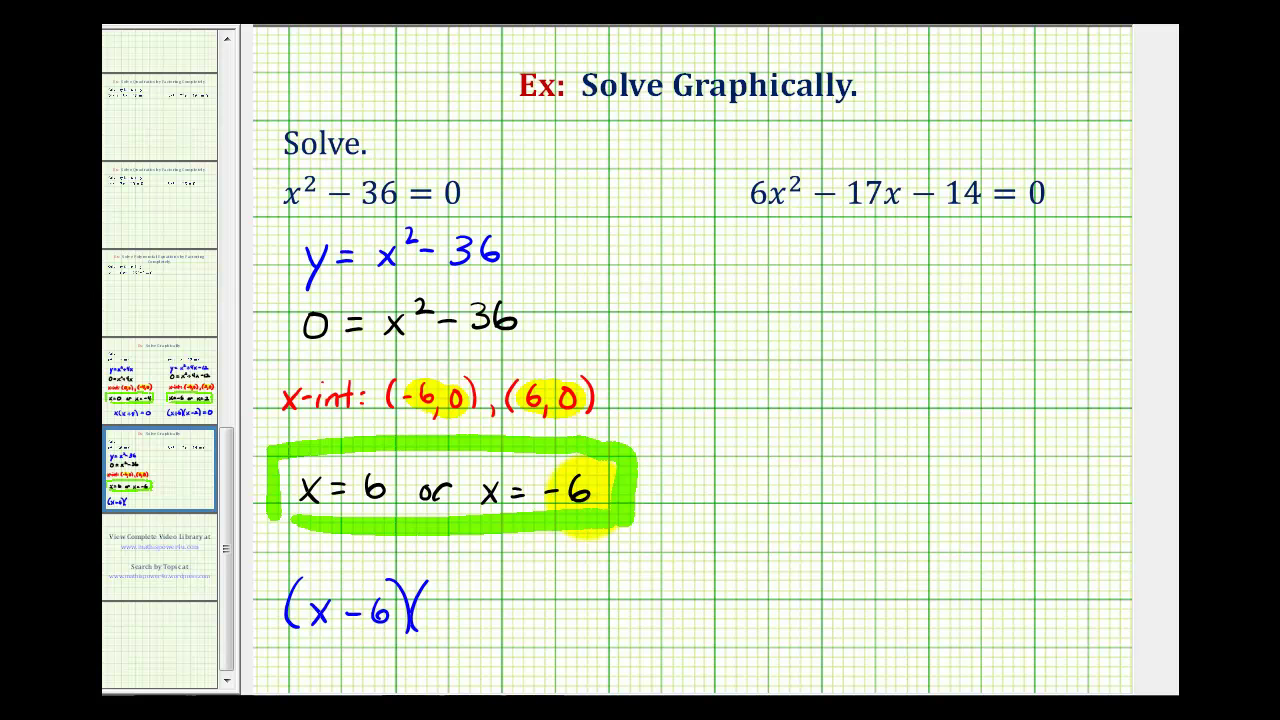
Finish (x − 6)(x + 6) = 0, then write y = 6x² − 17x − 14 and begin 0 = 6x² − 17x − 14.
{"action": "mouse_move", "coordinate": [436, 594]}
{"action": "left_mouse_down"}
{"action": "mouse_move", "coordinate": [479, 607]}
{"action": "mouse_move", "coordinate": [478, 618]}
{"action": "mouse_move", "coordinate": [510, 607]}
{"action": "mouse_move", "coordinate": [531, 639]}
{"action": "mouse_move", "coordinate": [583, 605]}
{"action": "mouse_move", "coordinate": [624, 598]}
{"action": "left_mouse_up"}
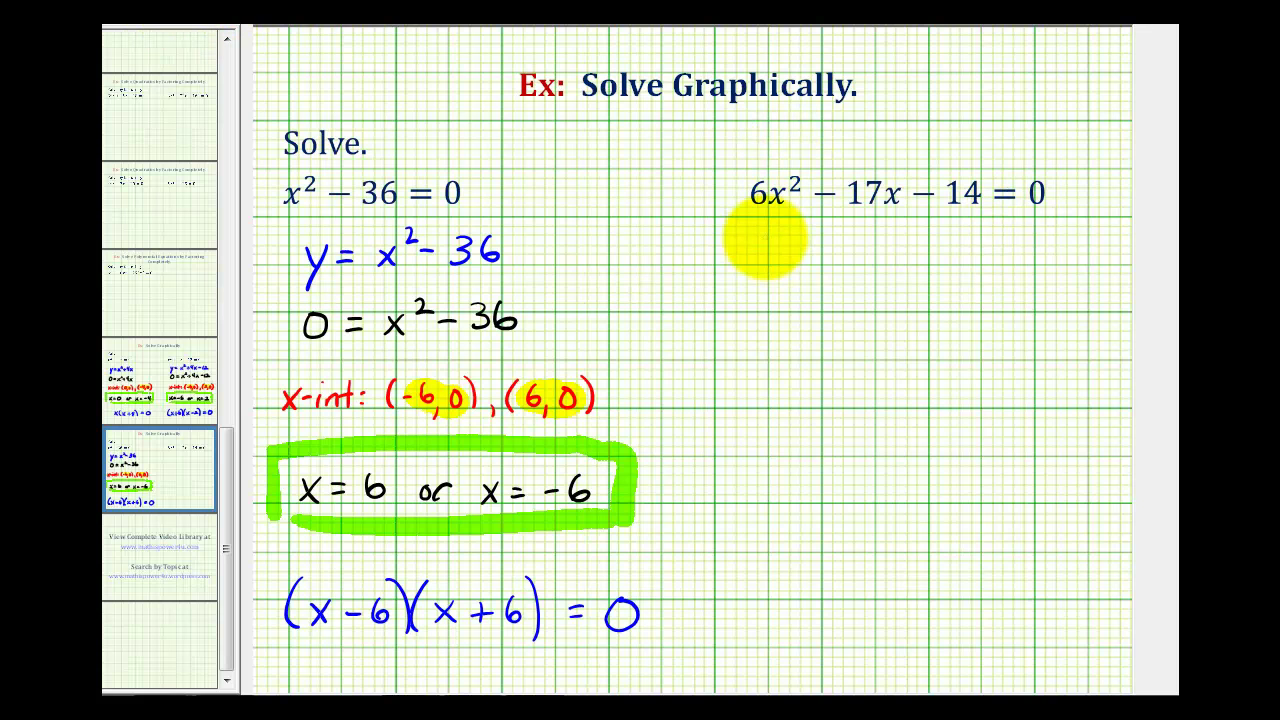
{"action": "mouse_move", "coordinate": [776, 254]}
{"action": "left_mouse_down"}
{"action": "mouse_move", "coordinate": [746, 277]}
{"action": "mouse_move", "coordinate": [803, 249]}
{"action": "mouse_move", "coordinate": [874, 251]}
{"action": "mouse_move", "coordinate": [890, 232]}
{"action": "mouse_move", "coordinate": [927, 243]}
{"action": "mouse_move", "coordinate": [941, 264]}
{"action": "mouse_move", "coordinate": [1043, 251]}
{"action": "mouse_move", "coordinate": [1033, 242]}
{"action": "left_mouse_up"}
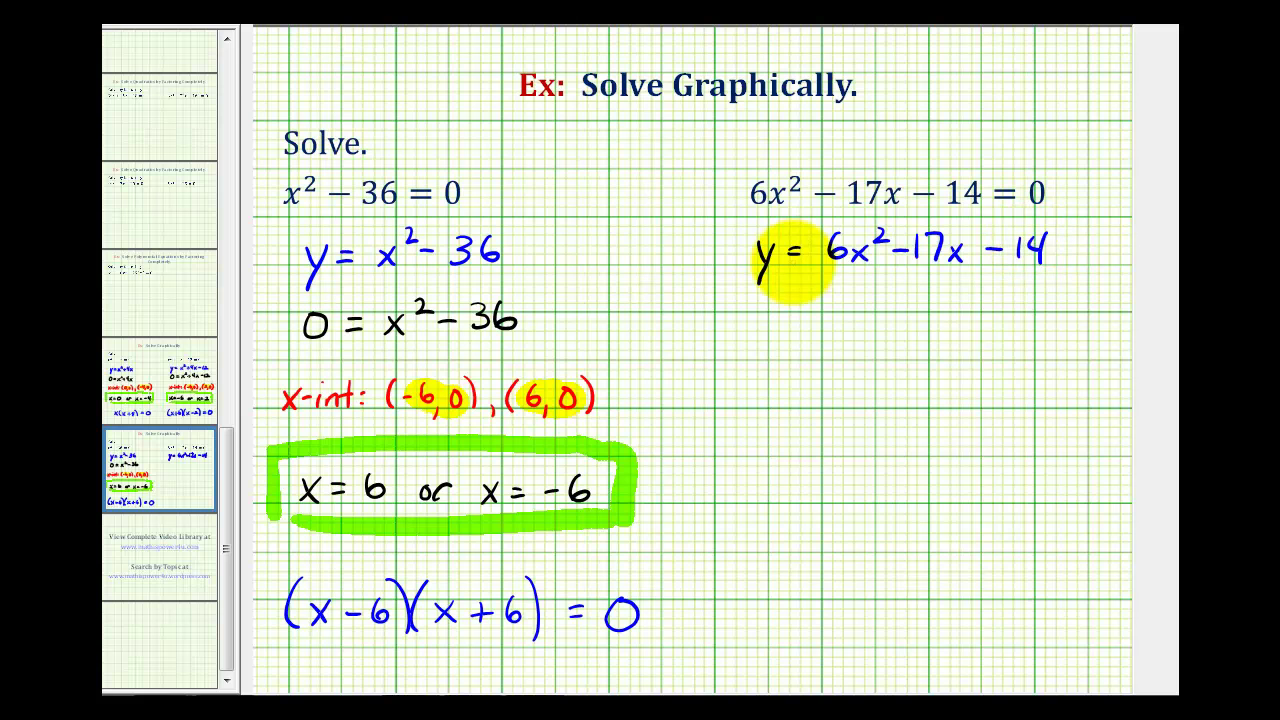
{"action": "mouse_move", "coordinate": [778, 312]}
{"action": "left_mouse_down"}
{"action": "mouse_move", "coordinate": [928, 308]}
{"action": "mouse_move", "coordinate": [940, 322]}
{"action": "mouse_move", "coordinate": [946, 306]}
{"action": "mouse_move", "coordinate": [970, 322]}
{"action": "mouse_move", "coordinate": [1034, 308]}
{"action": "mouse_move", "coordinate": [1043, 320]}
{"action": "mouse_move", "coordinate": [1063, 294]}
{"action": "left_mouse_up"}
In the calculator, replace Y1 with 6X² − 17X − 14 and graph it.
{"action": "key", "text": "alt+Tab"}
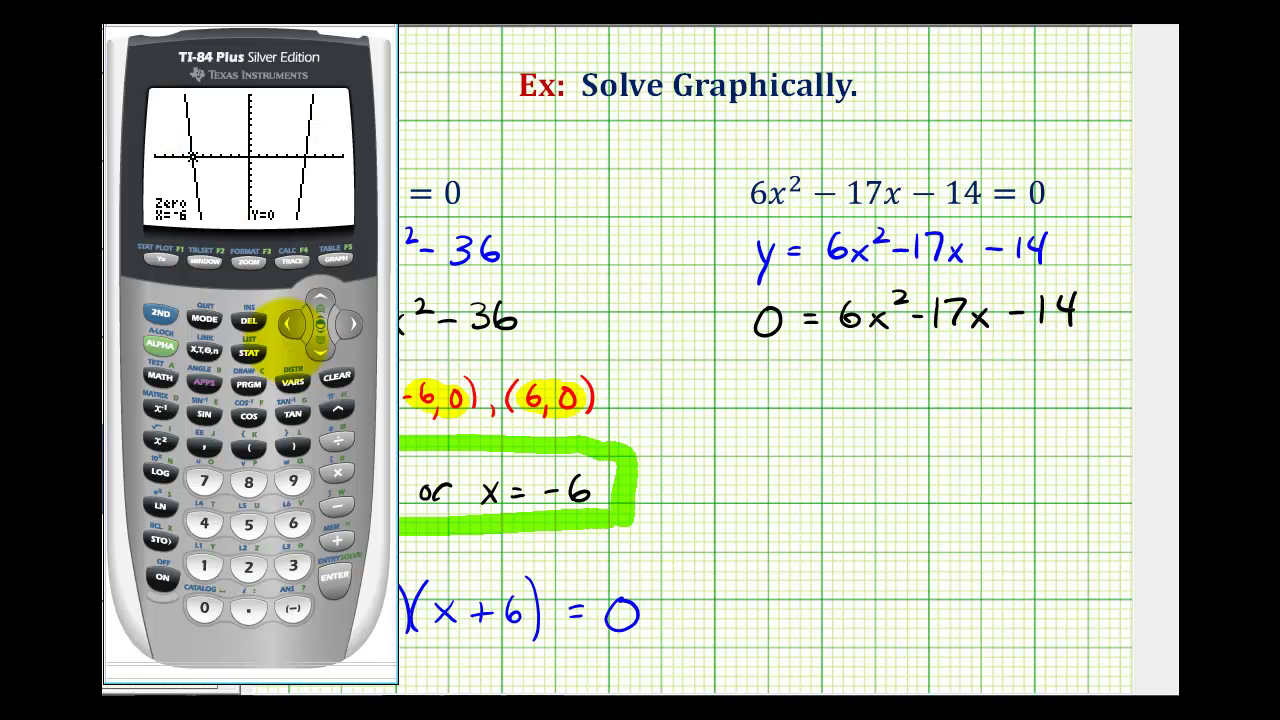
{"action": "left_click", "coordinate": [162, 259]}
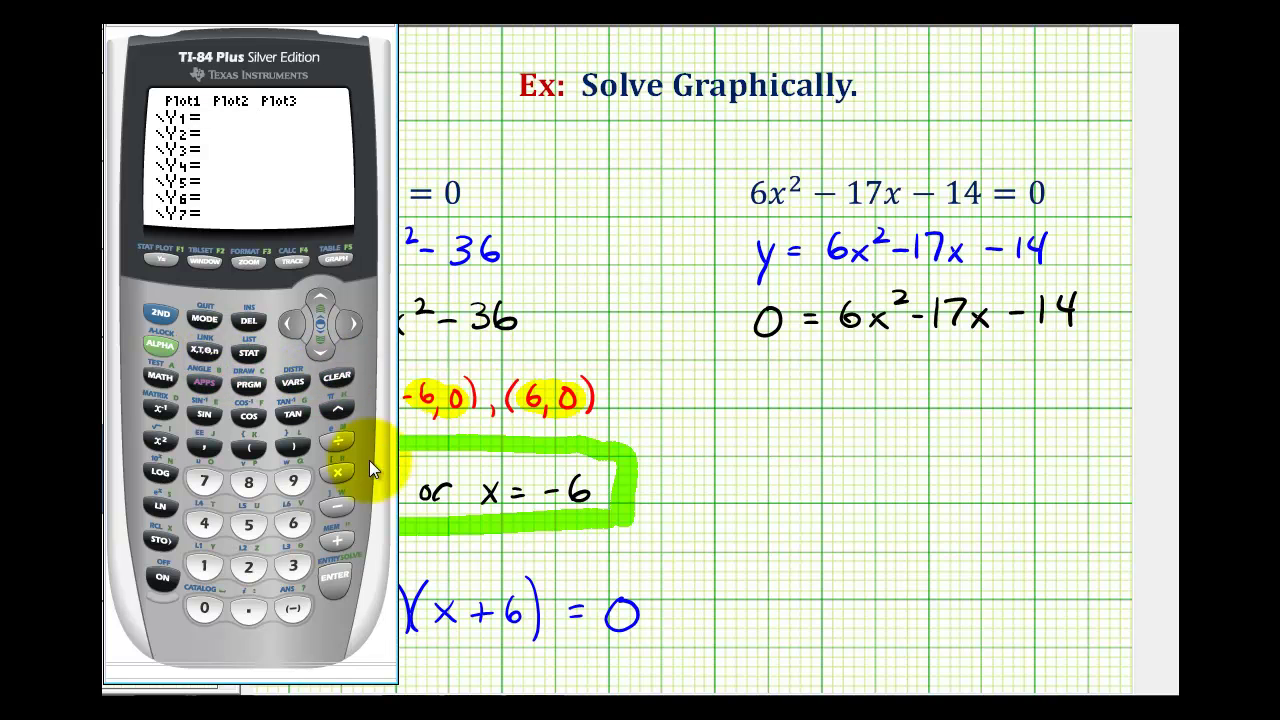
{"action": "left_click", "coordinate": [297, 522]}
{"action": "left_click", "coordinate": [158, 441]}
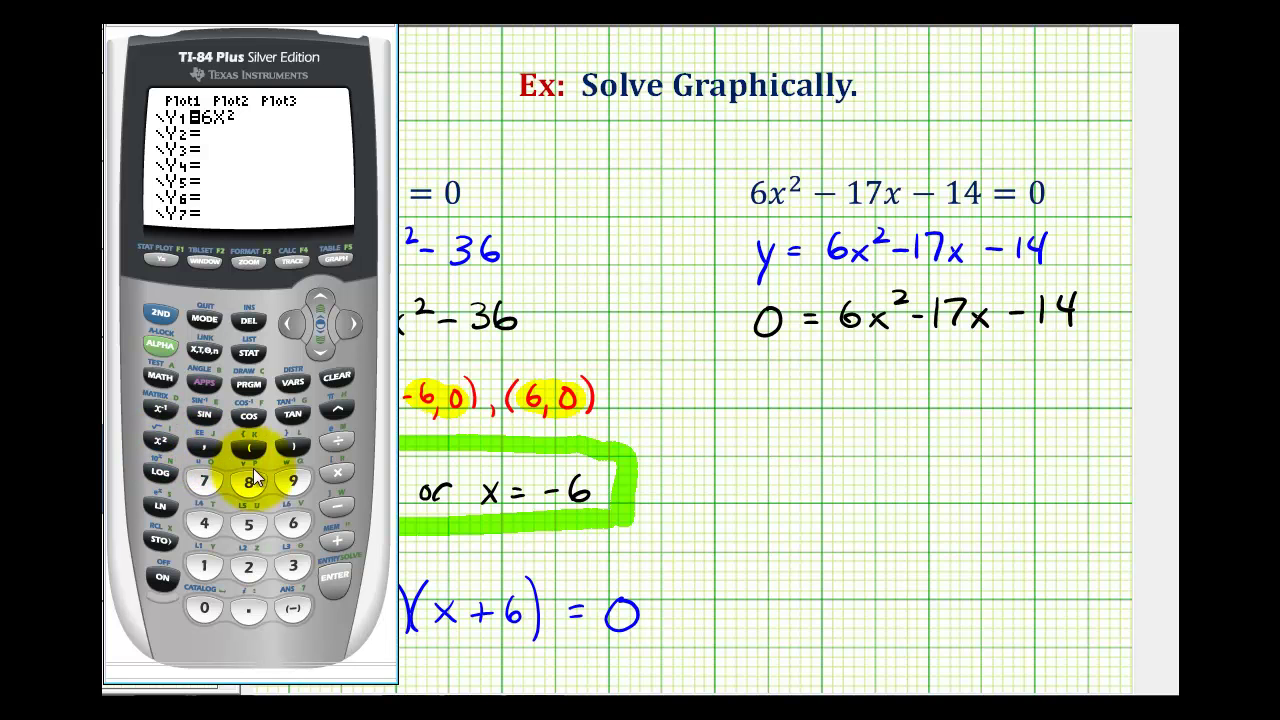
{"action": "left_click", "coordinate": [197, 352]}
{"action": "left_click", "coordinate": [334, 505]}
{"action": "left_click", "coordinate": [213, 568]}
{"action": "left_click", "coordinate": [206, 520]}
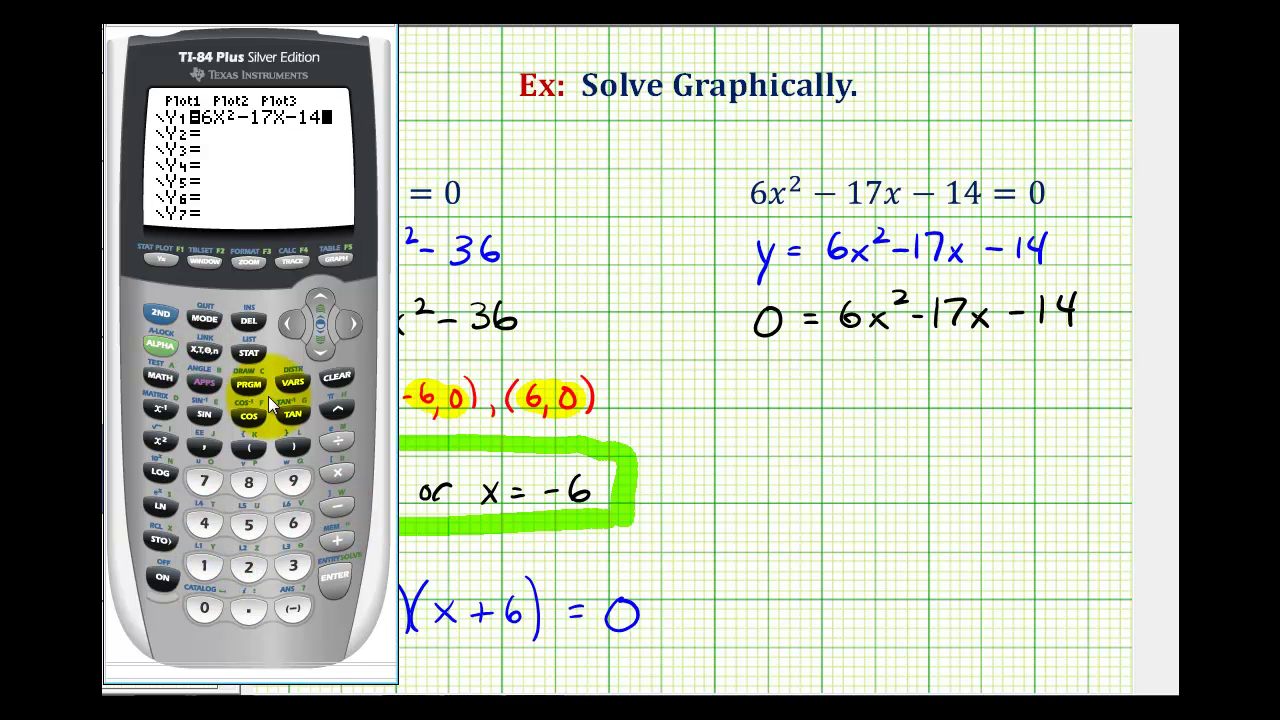
{"action": "left_click", "coordinate": [330, 261]}
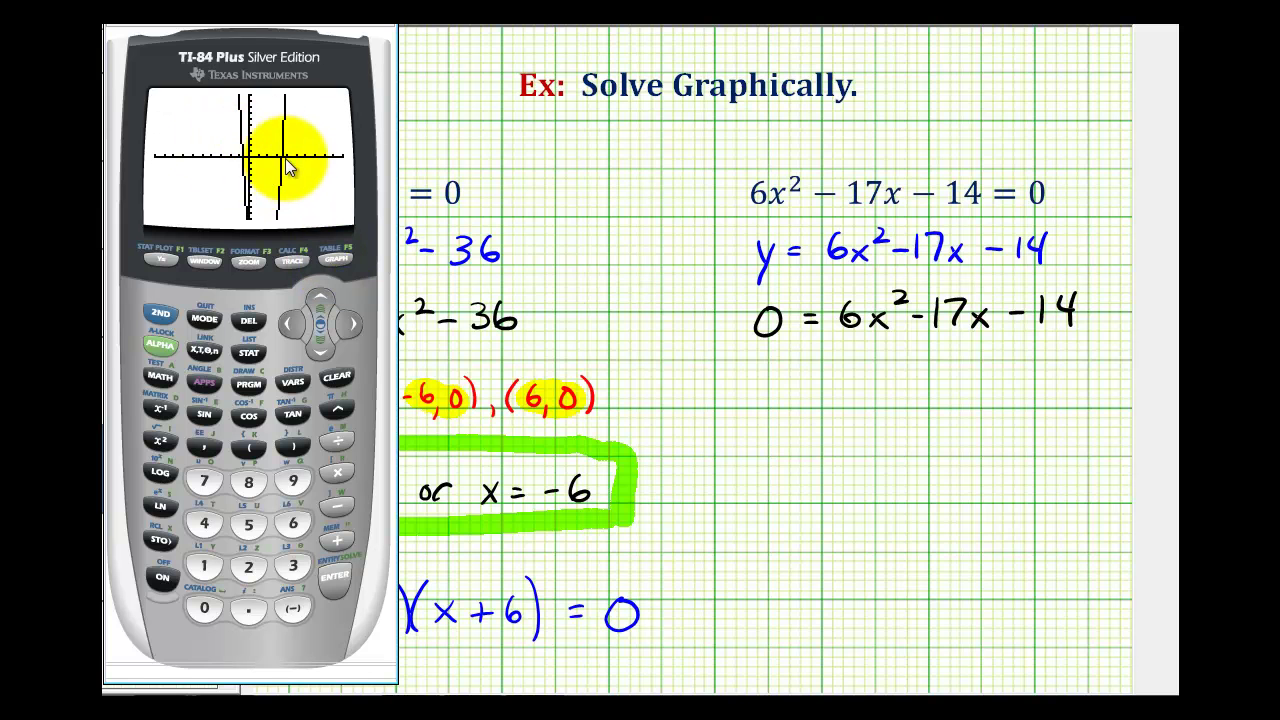
Run 2:zero, tracing left for the left bound, to find the zero at X ≈ −0.6666667, then close the calculator.
{"action": "left_click", "coordinate": [164, 319]}
{"action": "left_click", "coordinate": [288, 262]}
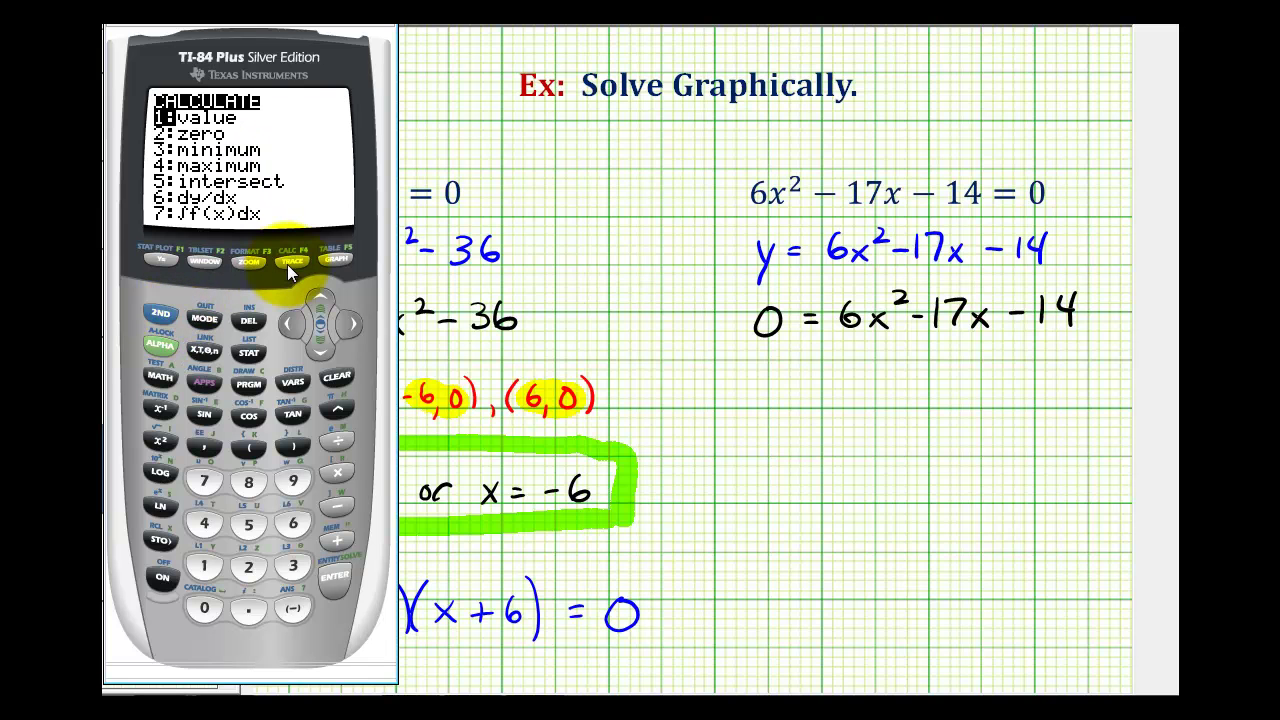
{"action": "left_click", "coordinate": [256, 572]}
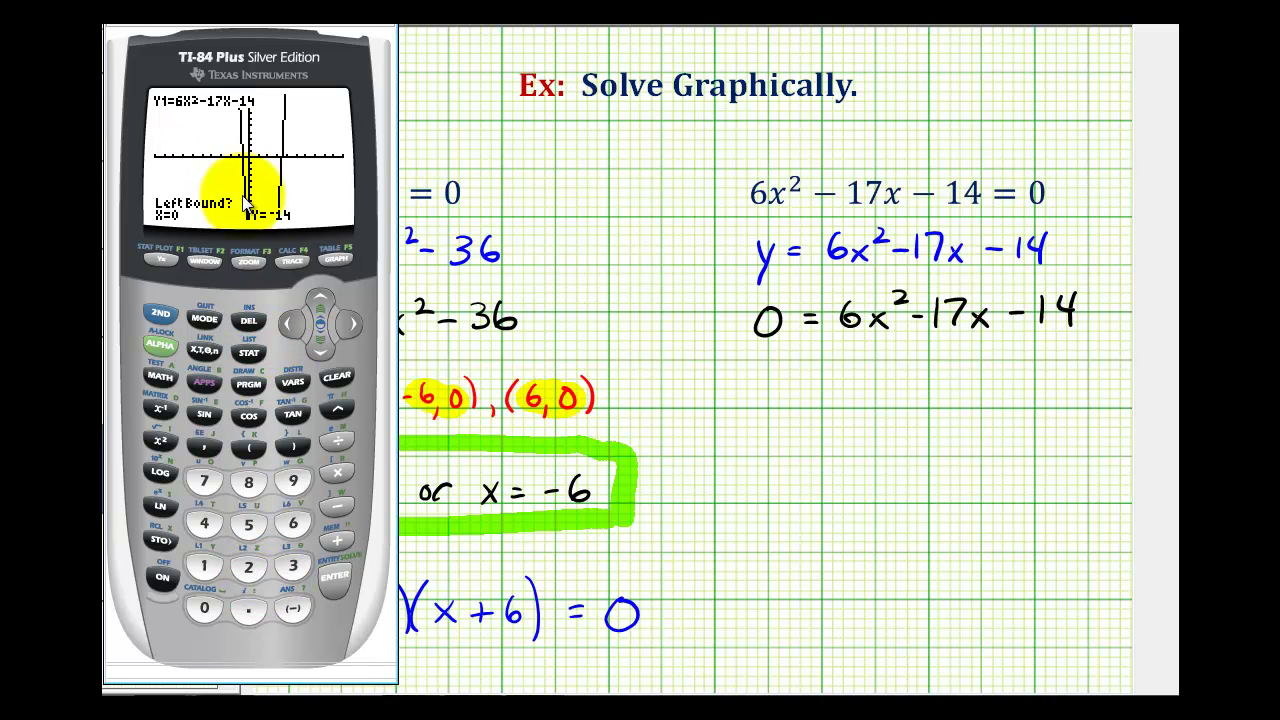
{"action": "left_click", "coordinate": [282, 321]}
{"action": "left_click", "coordinate": [282, 321]}
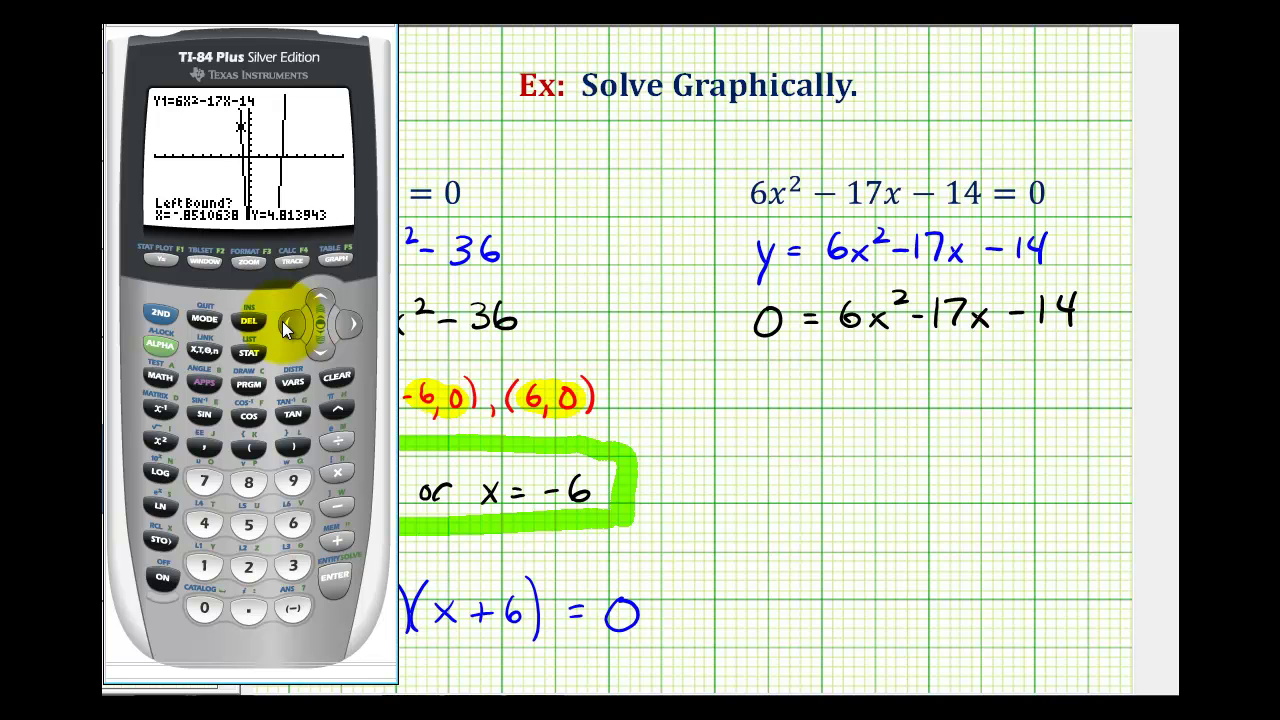
{"action": "left_click", "coordinate": [282, 321]}
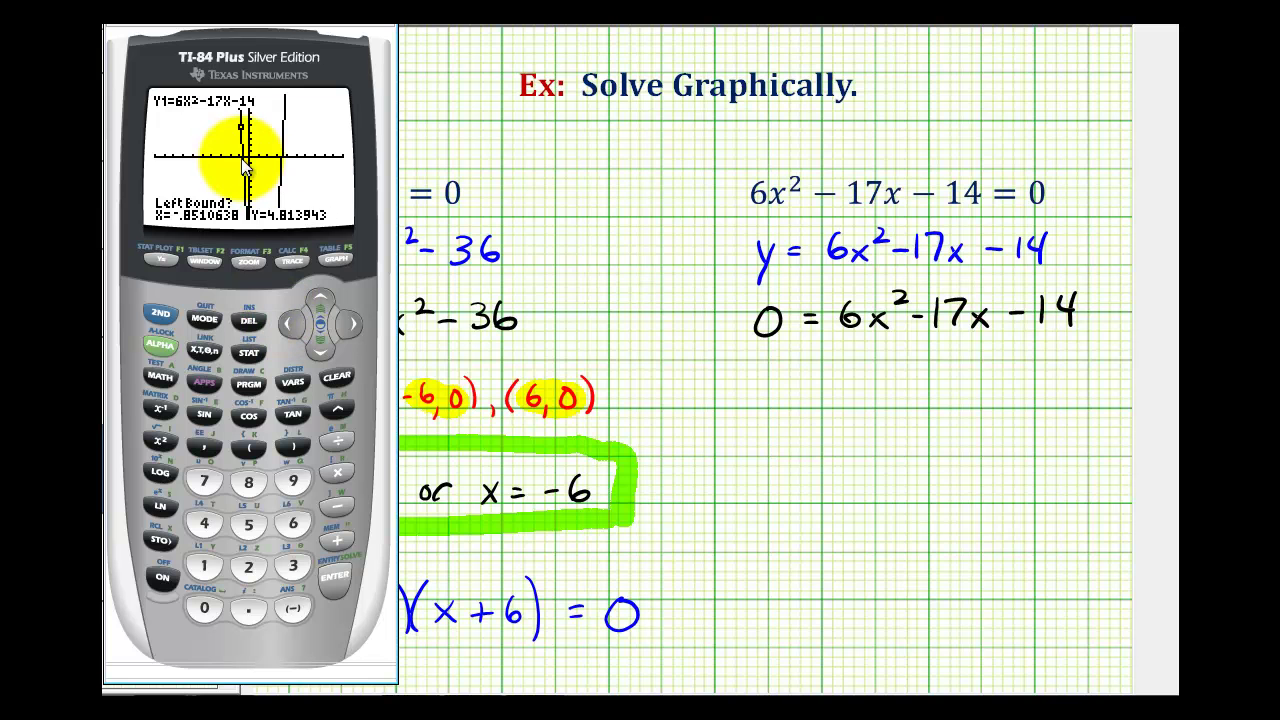
{"action": "left_click", "coordinate": [332, 581]}
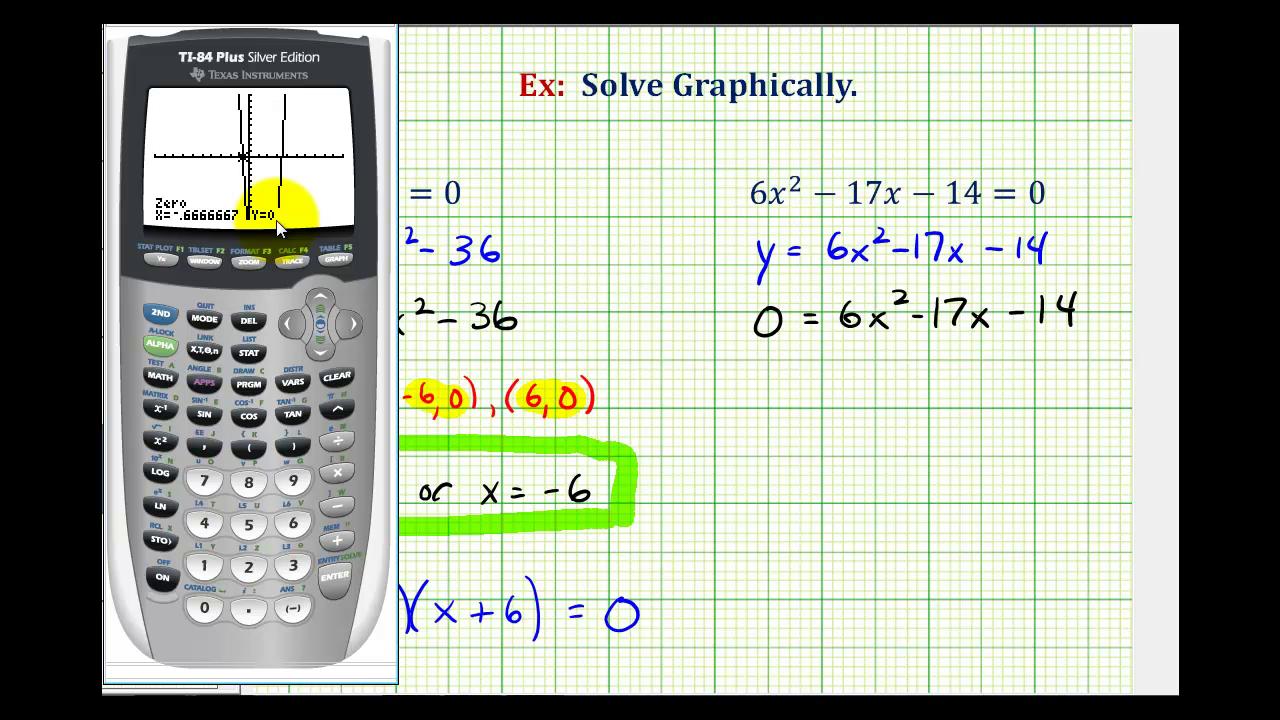
{"action": "key", "text": "alt+Tab"}
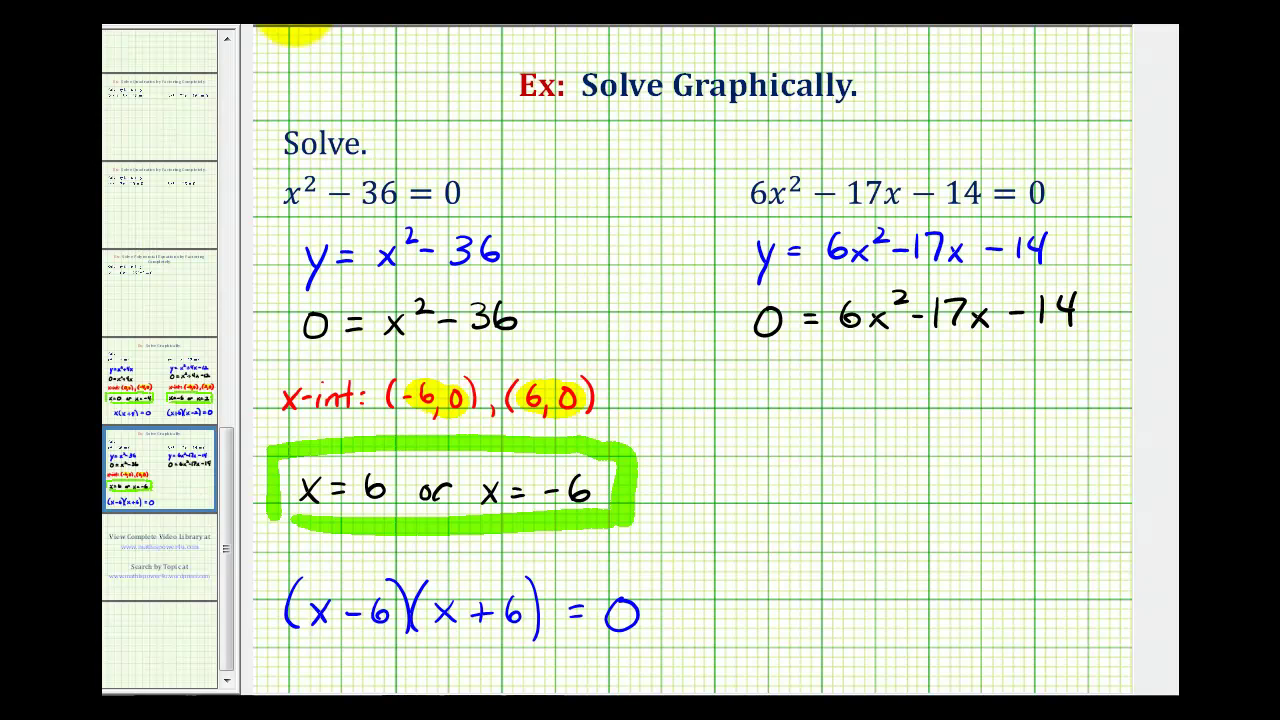
Write x-int: (−2/3, 0) in red with the note −.6̄ = 2/3 beneath it.
{"action": "mouse_move", "coordinate": [745, 392]}
{"action": "left_mouse_down"}
{"action": "mouse_move", "coordinate": [762, 410]}
{"action": "mouse_move", "coordinate": [785, 392]}
{"action": "mouse_move", "coordinate": [831, 402]}
{"action": "mouse_move", "coordinate": [901, 390]}
{"action": "mouse_move", "coordinate": [918, 418]}
{"action": "mouse_move", "coordinate": [946, 389]}
{"action": "mouse_move", "coordinate": [988, 418]}
{"action": "mouse_move", "coordinate": [980, 425]}
{"action": "left_mouse_up"}
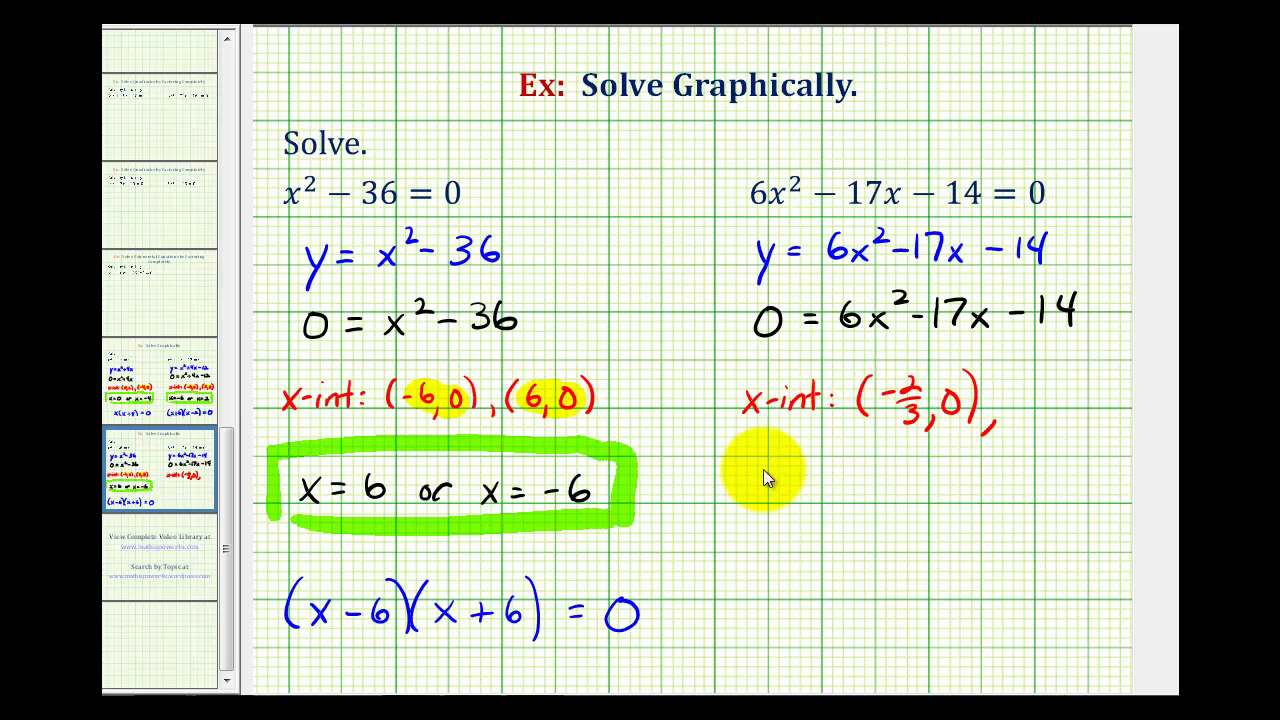
{"action": "mouse_move", "coordinate": [745, 481]}
{"action": "left_mouse_down"}
{"action": "mouse_move", "coordinate": [781, 469]}
{"action": "mouse_move", "coordinate": [788, 485]}
{"action": "mouse_move", "coordinate": [803, 459]}
{"action": "left_mouse_up"}
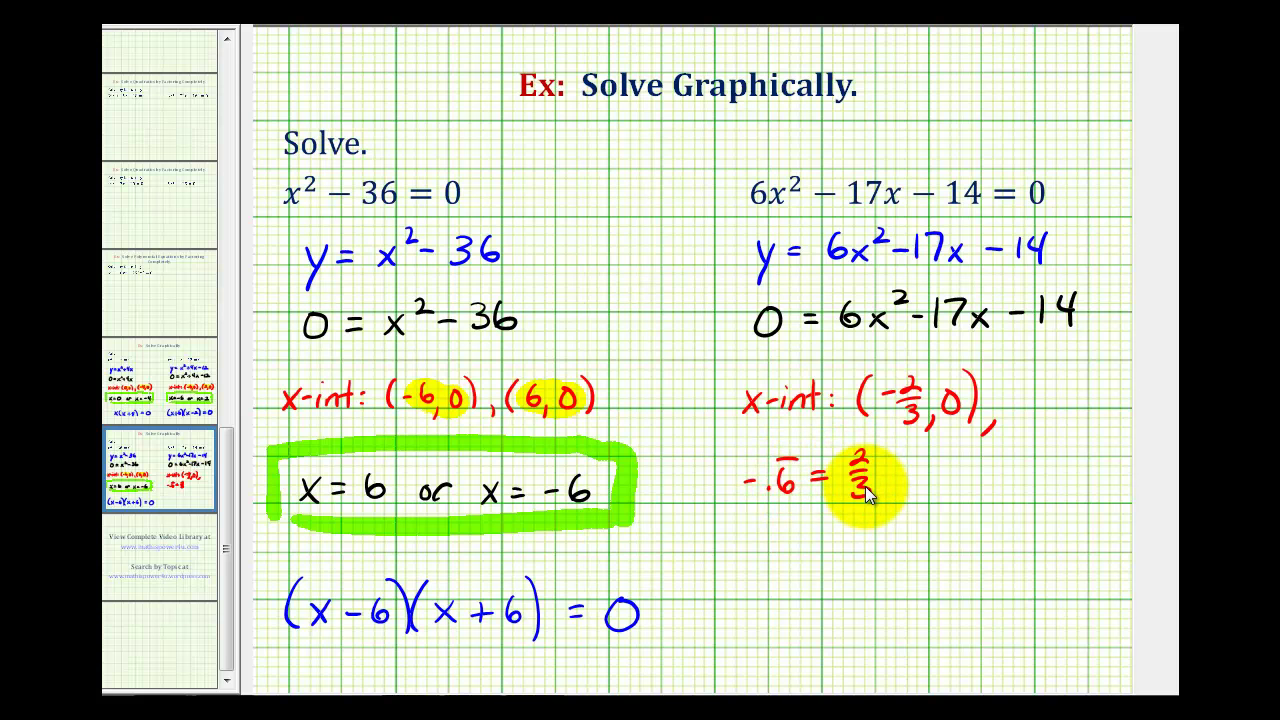
Reopen the calculator and run a second 2:zero search, tracing right to X ≈ 3.404 for the left bound.
{"action": "left_click", "coordinate": [574, 680]}
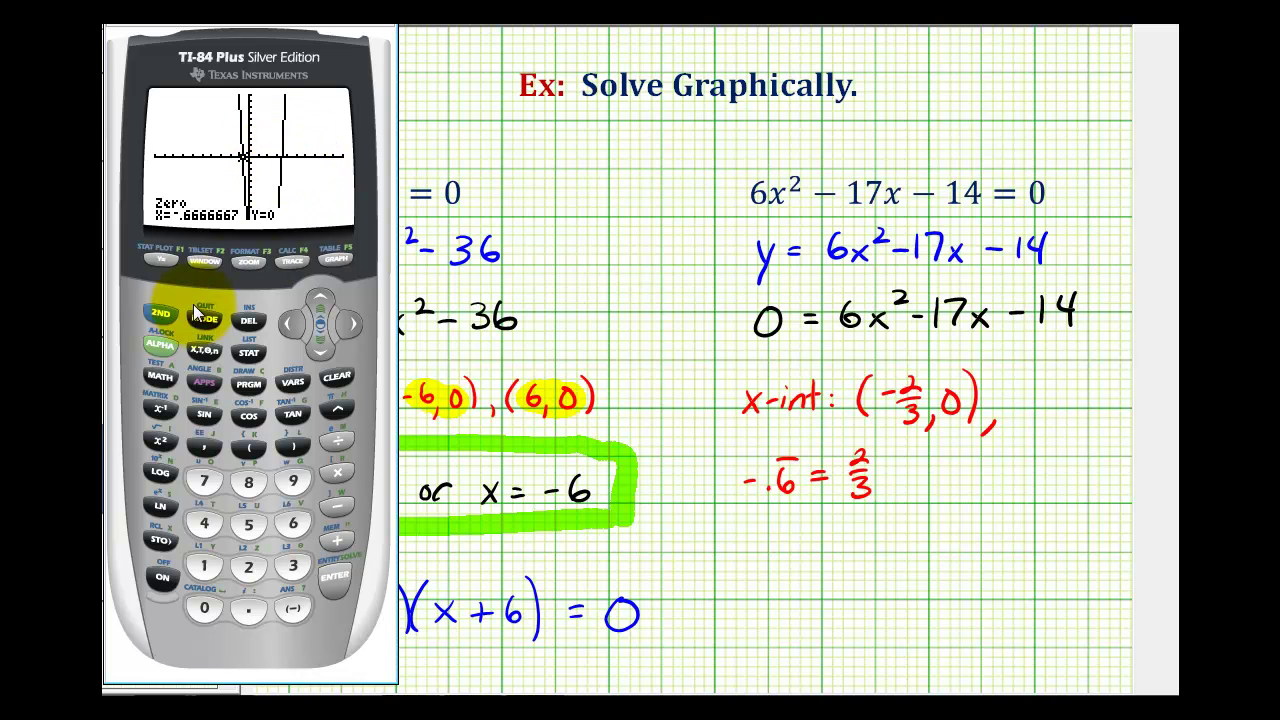
{"action": "left_click", "coordinate": [158, 316]}
{"action": "left_click", "coordinate": [284, 261]}
{"action": "left_click", "coordinate": [250, 570]}
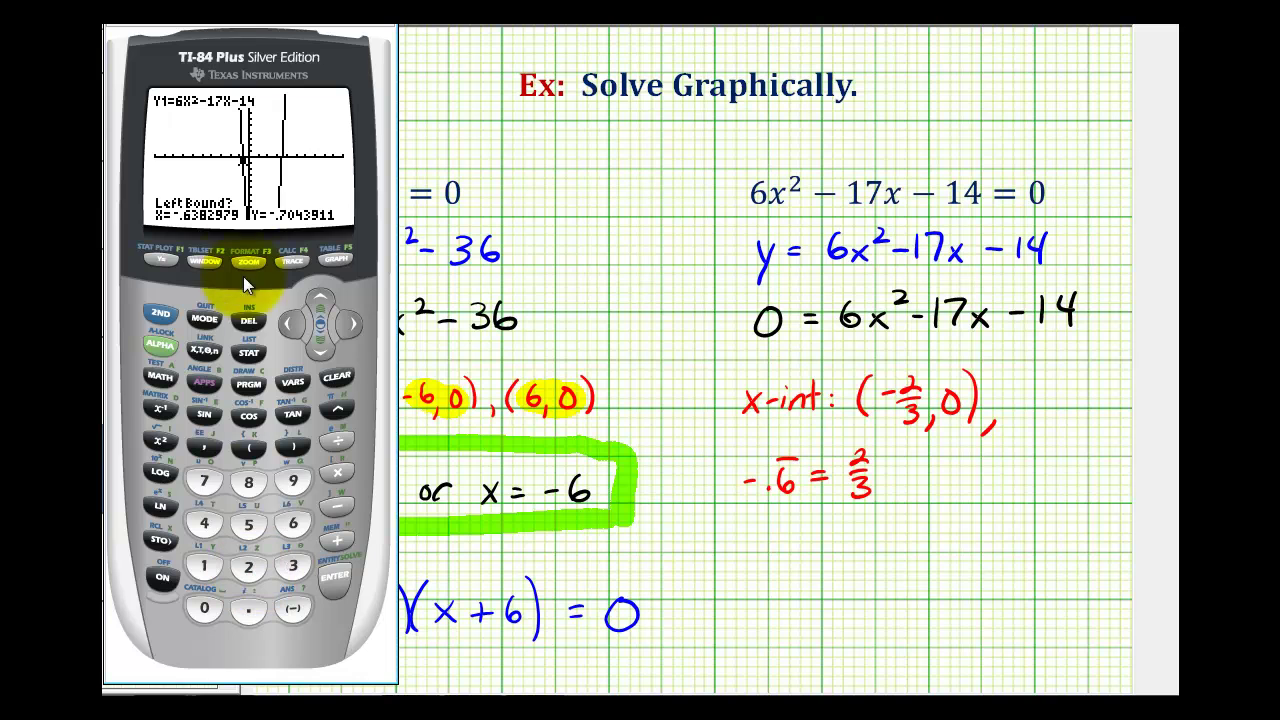
{"action": "left_click", "coordinate": [353, 324]}
{"action": "left_click", "coordinate": [353, 324]}
{"action": "left_click", "coordinate": [353, 324]}
{"action": "left_click", "coordinate": [353, 324]}
{"action": "left_click", "coordinate": [353, 324]}
{"action": "left_click", "coordinate": [353, 324]}
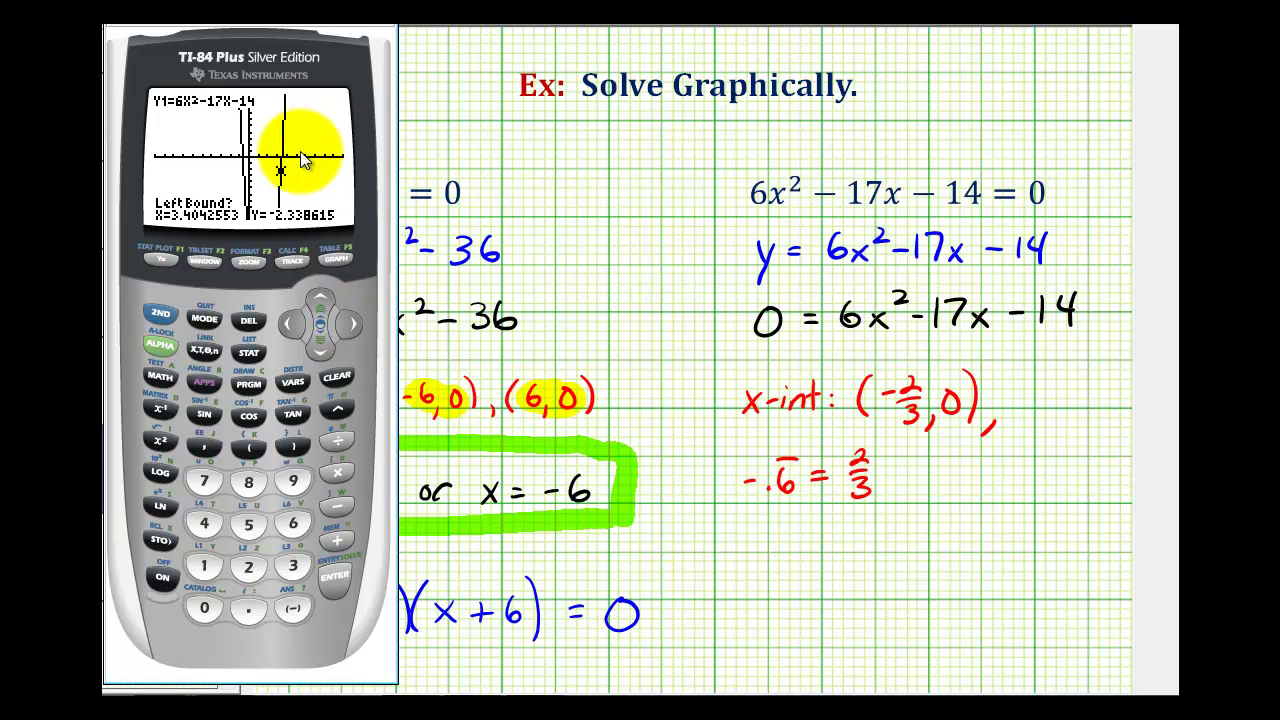
{"action": "left_click", "coordinate": [337, 576]}
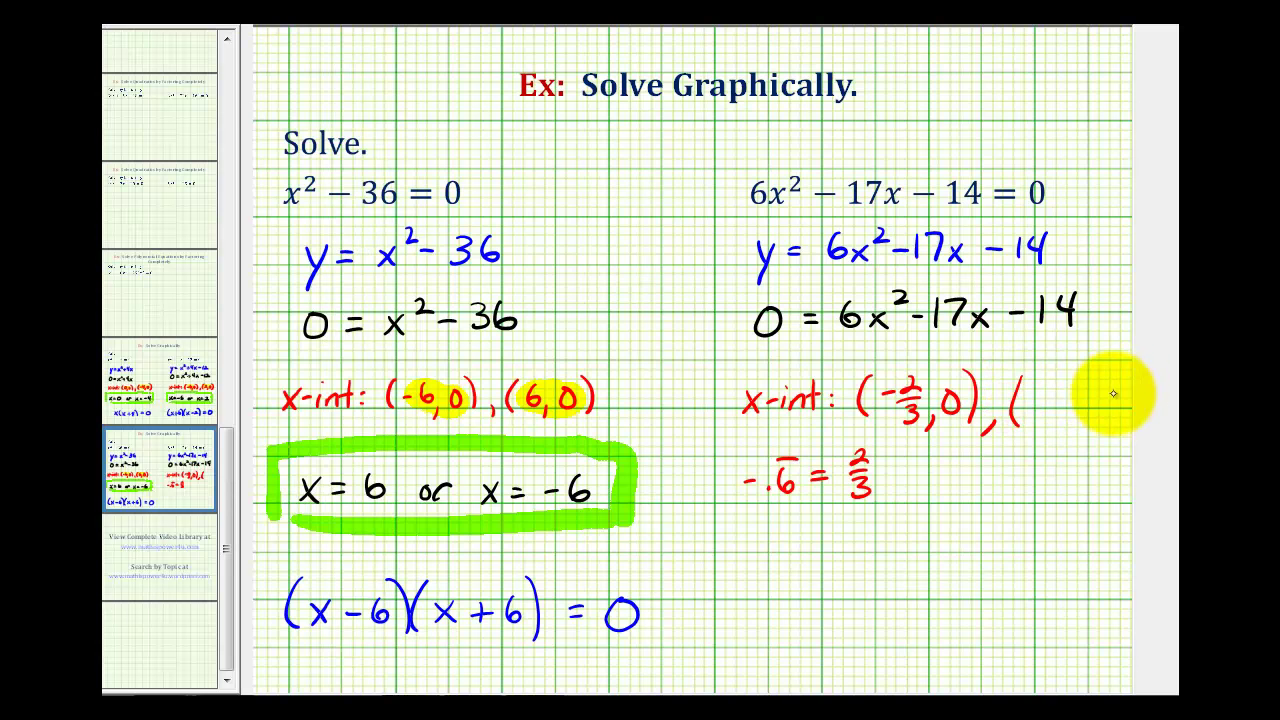
Record the second intercept (7/2, 0) and the note 3.5 = 7/2 in red.
{"action": "left_click_drag", "start_coordinate": [1122, 380], "coordinate": [1128, 424]}
{"action": "mouse_move", "coordinate": [959, 467]}
{"action": "left_mouse_down"}
{"action": "mouse_move", "coordinate": [1008, 468]}
{"action": "mouse_move", "coordinate": [1029, 476]}
{"action": "mouse_move", "coordinate": [1072, 477]}
{"action": "left_mouse_up"}
{"action": "left_click", "coordinate": [977, 487]}
{"action": "left_click_drag", "start_coordinate": [1058, 482], "coordinate": [1074, 490]}
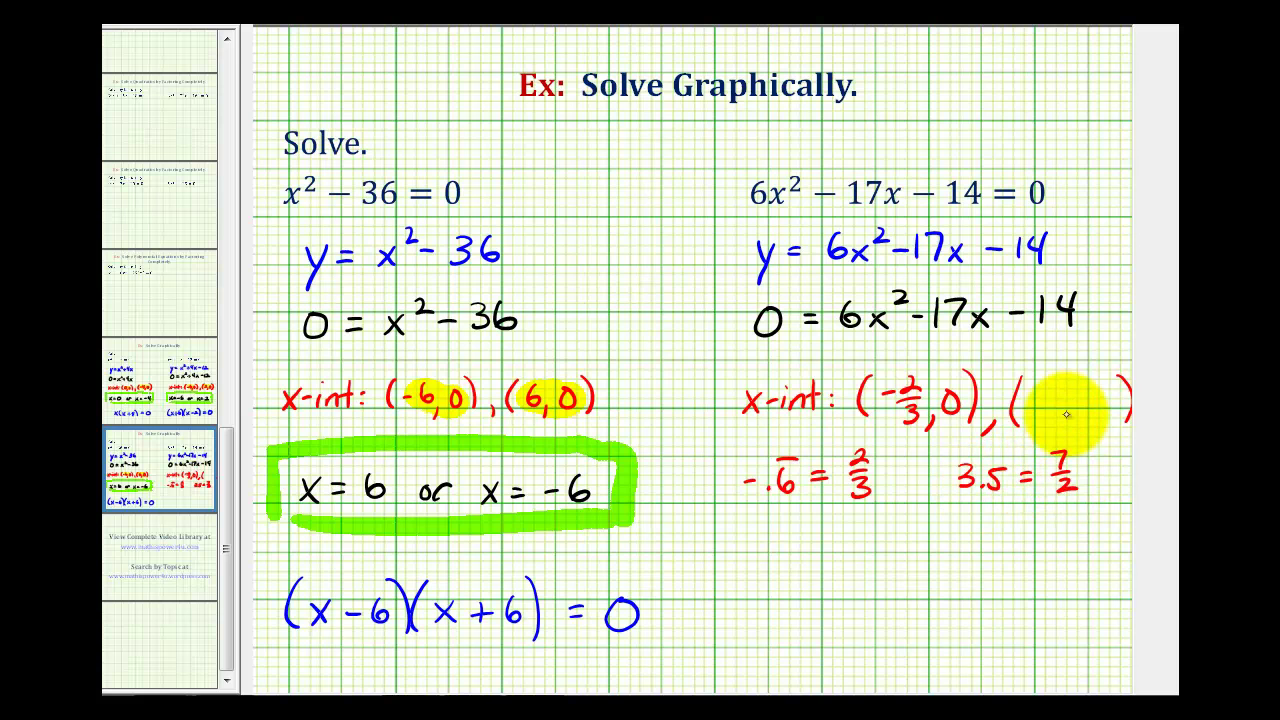
{"action": "left_click_drag", "start_coordinate": [1044, 380], "coordinate": [1062, 404]}
{"action": "mouse_move", "coordinate": [1046, 410]}
{"action": "left_mouse_down"}
{"action": "mouse_move", "coordinate": [1070, 428]}
{"action": "mouse_move", "coordinate": [1115, 395]}
{"action": "left_mouse_up"}
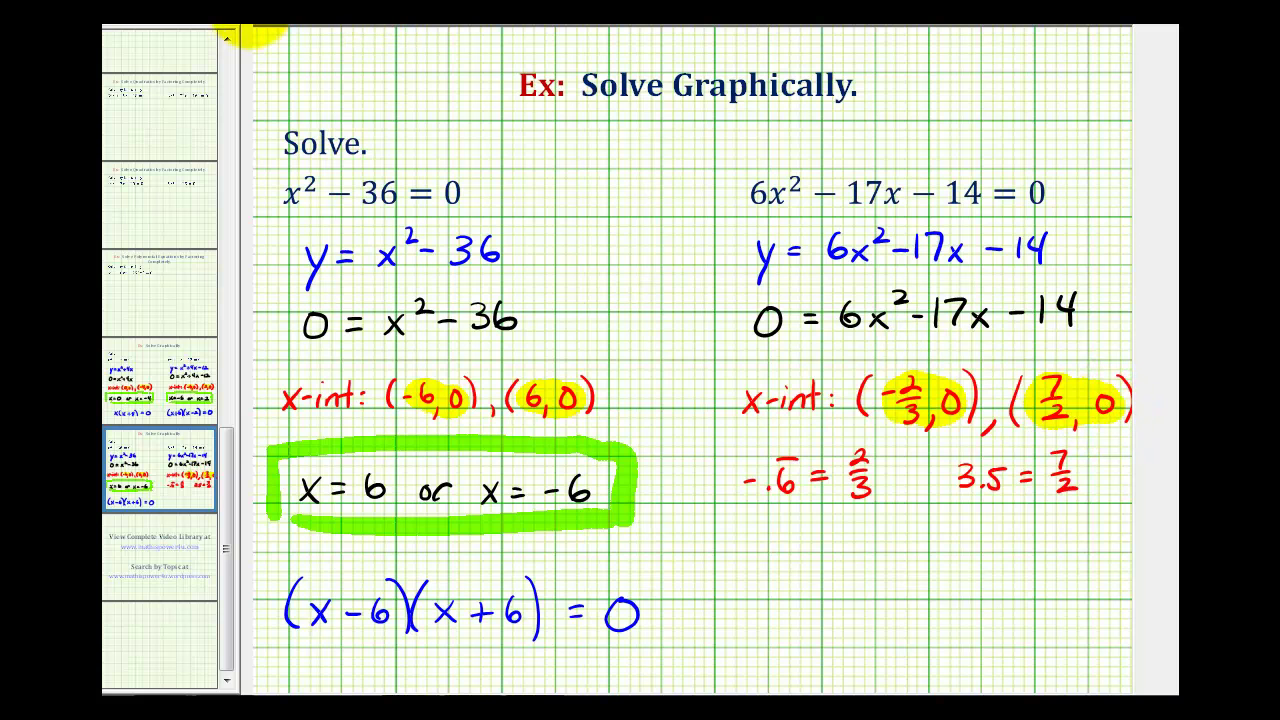
Write the solutions x = −2/3 or x = 7/2 and box them in green.
{"action": "left_click_drag", "start_coordinate": [766, 538], "coordinate": [786, 561]}
{"action": "mouse_move", "coordinate": [786, 538]}
{"action": "left_mouse_down"}
{"action": "mouse_move", "coordinate": [765, 561]}
{"action": "mouse_move", "coordinate": [819, 542]}
{"action": "left_mouse_up"}
{"action": "mouse_move", "coordinate": [800, 555]}
{"action": "left_mouse_down"}
{"action": "mouse_move", "coordinate": [874, 527]}
{"action": "mouse_move", "coordinate": [872, 570]}
{"action": "left_mouse_up"}
{"action": "mouse_move", "coordinate": [940, 541]}
{"action": "left_mouse_down"}
{"action": "mouse_move", "coordinate": [975, 528]}
{"action": "mouse_move", "coordinate": [1018, 560]}
{"action": "left_mouse_up"}
{"action": "mouse_move", "coordinate": [1018, 538]}
{"action": "left_mouse_down"}
{"action": "mouse_move", "coordinate": [997, 561]}
{"action": "mouse_move", "coordinate": [1048, 539]}
{"action": "left_mouse_up"}
{"action": "left_click_drag", "start_coordinate": [1030, 552], "coordinate": [1094, 541]}
{"action": "left_click_drag", "start_coordinate": [1075, 550], "coordinate": [1093, 566]}
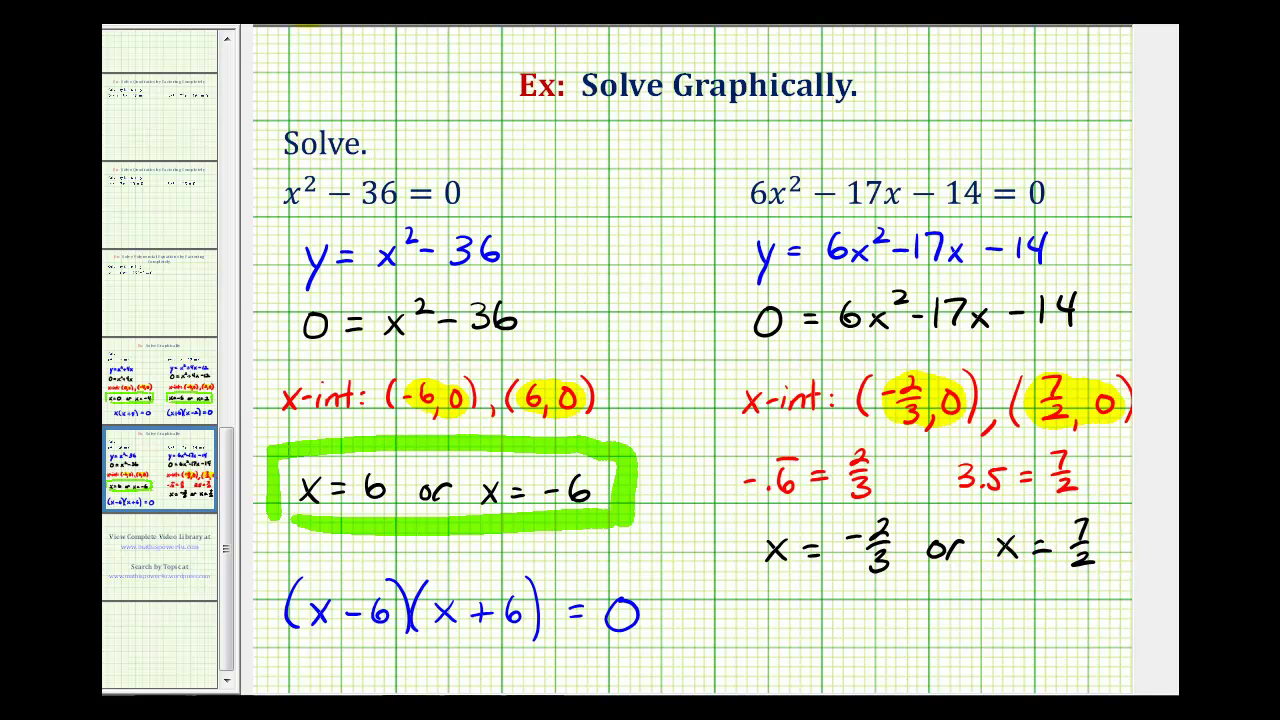
{"action": "mouse_move", "coordinate": [735, 510]}
{"action": "left_mouse_down"}
{"action": "mouse_move", "coordinate": [757, 586]}
{"action": "mouse_move", "coordinate": [732, 506]}
{"action": "left_mouse_up"}
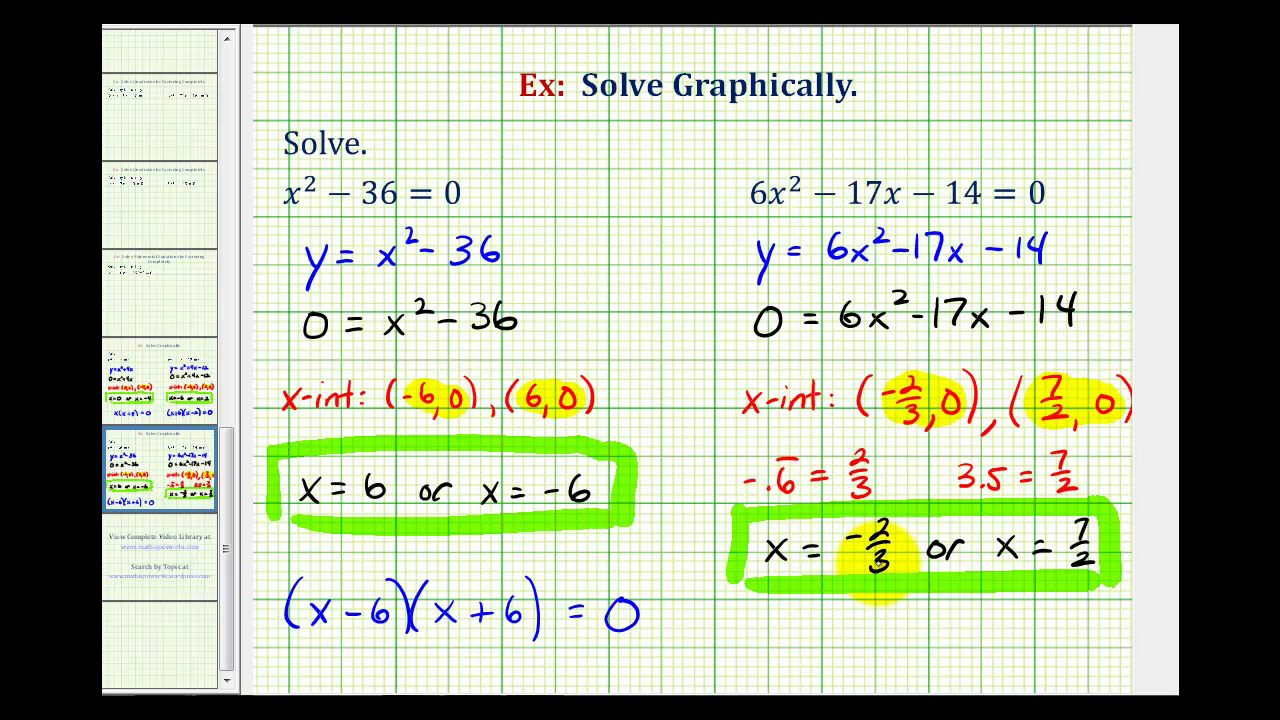
Write (3x+2)(2x−7) = 0 in blue beneath the green answer box.
{"action": "left_click_drag", "start_coordinate": [766, 620], "coordinate": [758, 665]}
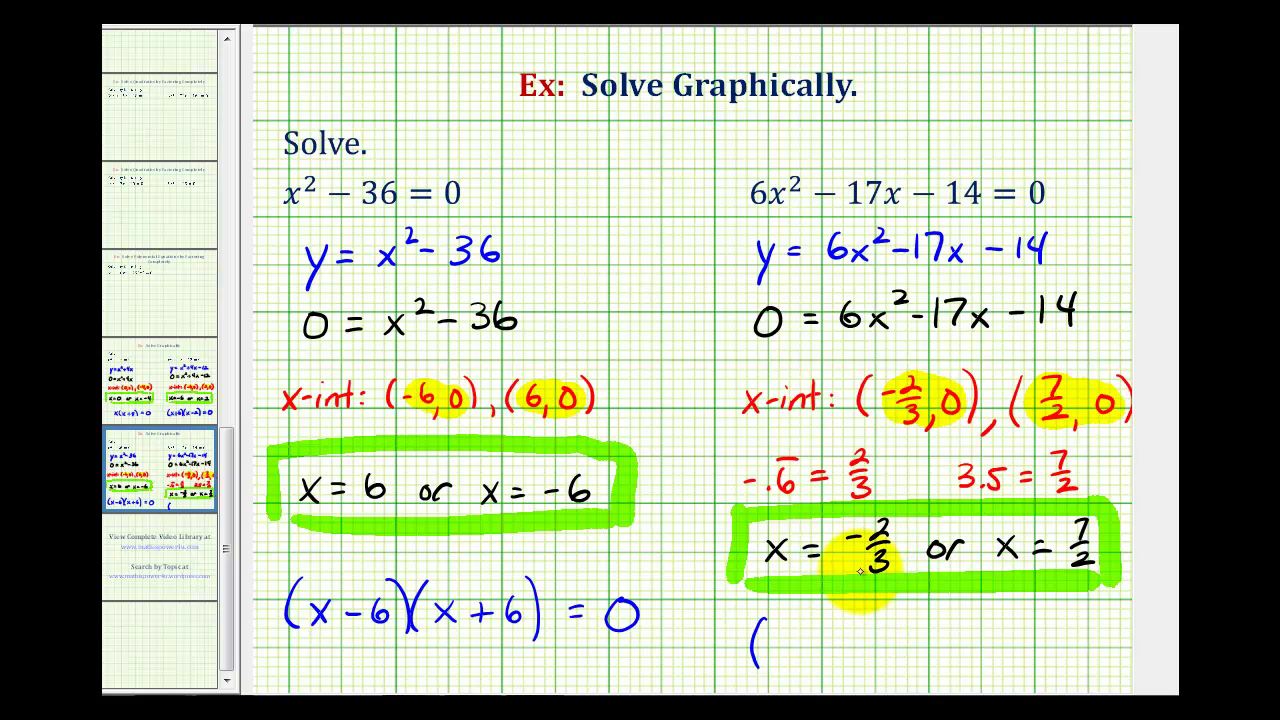
{"action": "mouse_move", "coordinate": [788, 625]}
{"action": "left_mouse_down"}
{"action": "mouse_move", "coordinate": [835, 659]}
{"action": "mouse_move", "coordinate": [857, 642]}
{"action": "mouse_move", "coordinate": [859, 653]}
{"action": "mouse_move", "coordinate": [888, 638]}
{"action": "mouse_move", "coordinate": [927, 665]}
{"action": "left_mouse_up"}
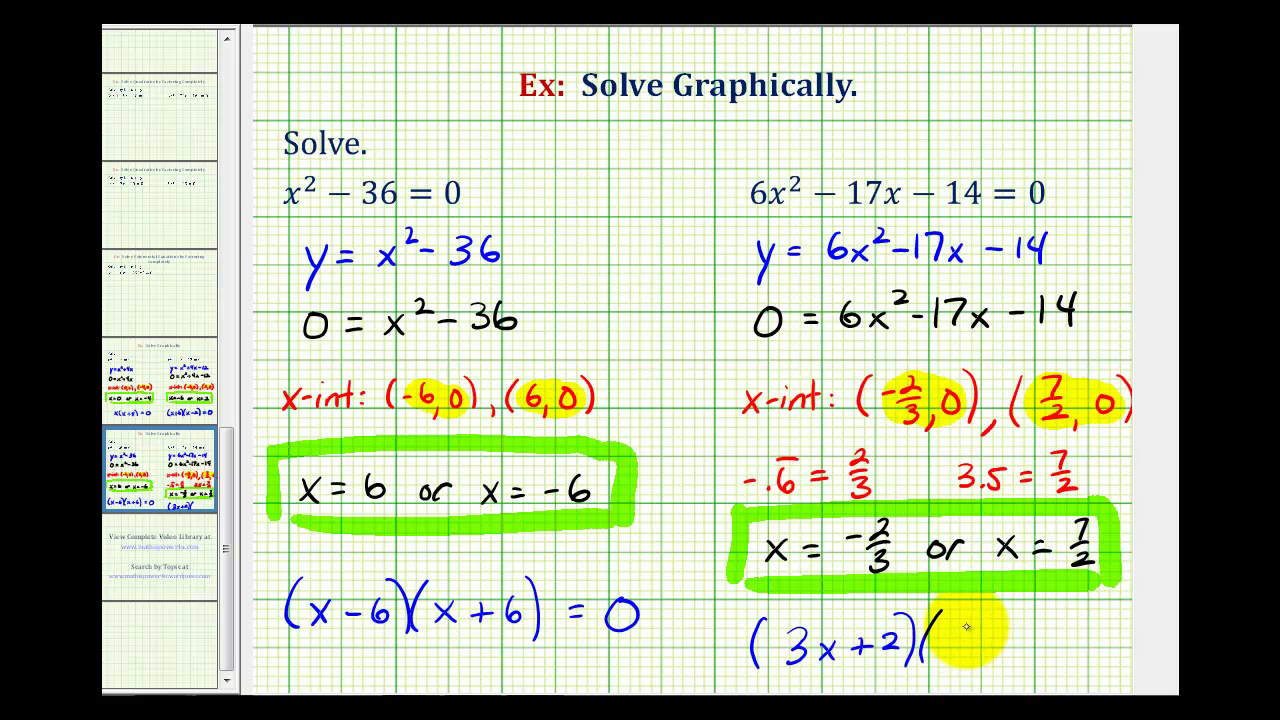
{"action": "mouse_move", "coordinate": [955, 637]}
{"action": "left_mouse_down"}
{"action": "mouse_move", "coordinate": [976, 656]}
{"action": "mouse_move", "coordinate": [1108, 651]}
{"action": "mouse_move", "coordinate": [1101, 643]}
{"action": "left_mouse_up"}
{"action": "left_click_drag", "start_coordinate": [1120, 626], "coordinate": [1121, 628]}
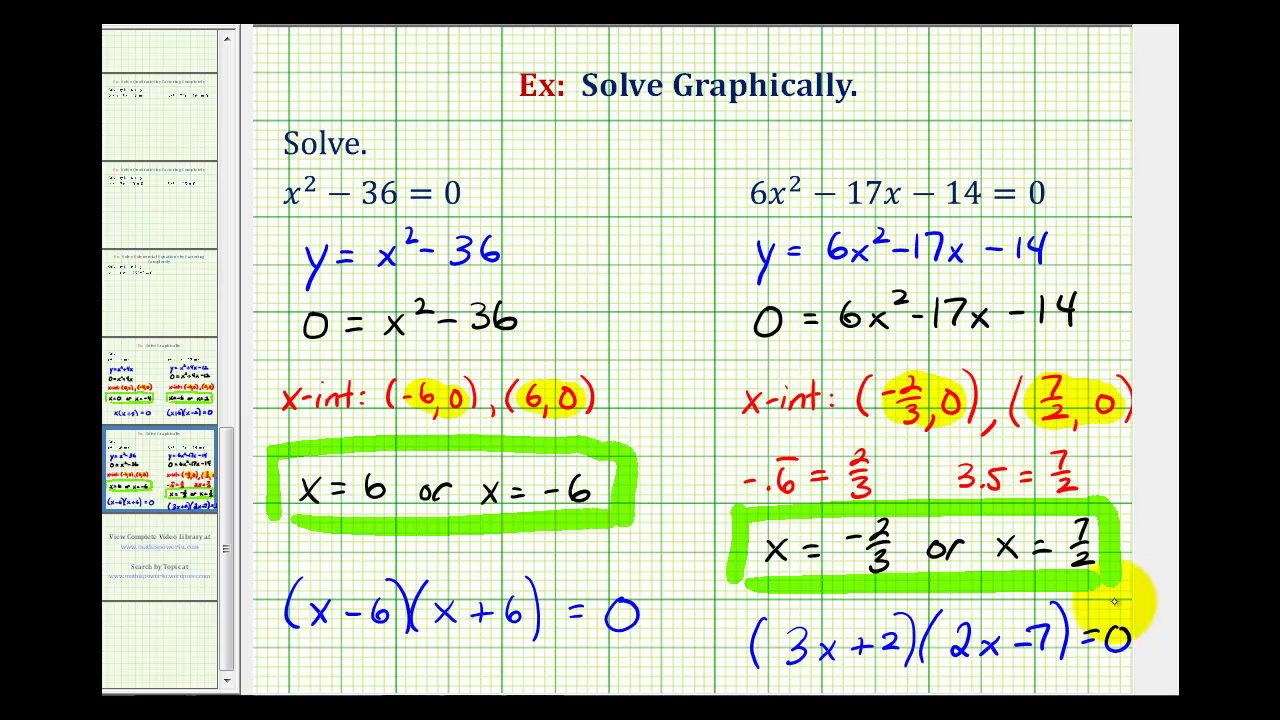